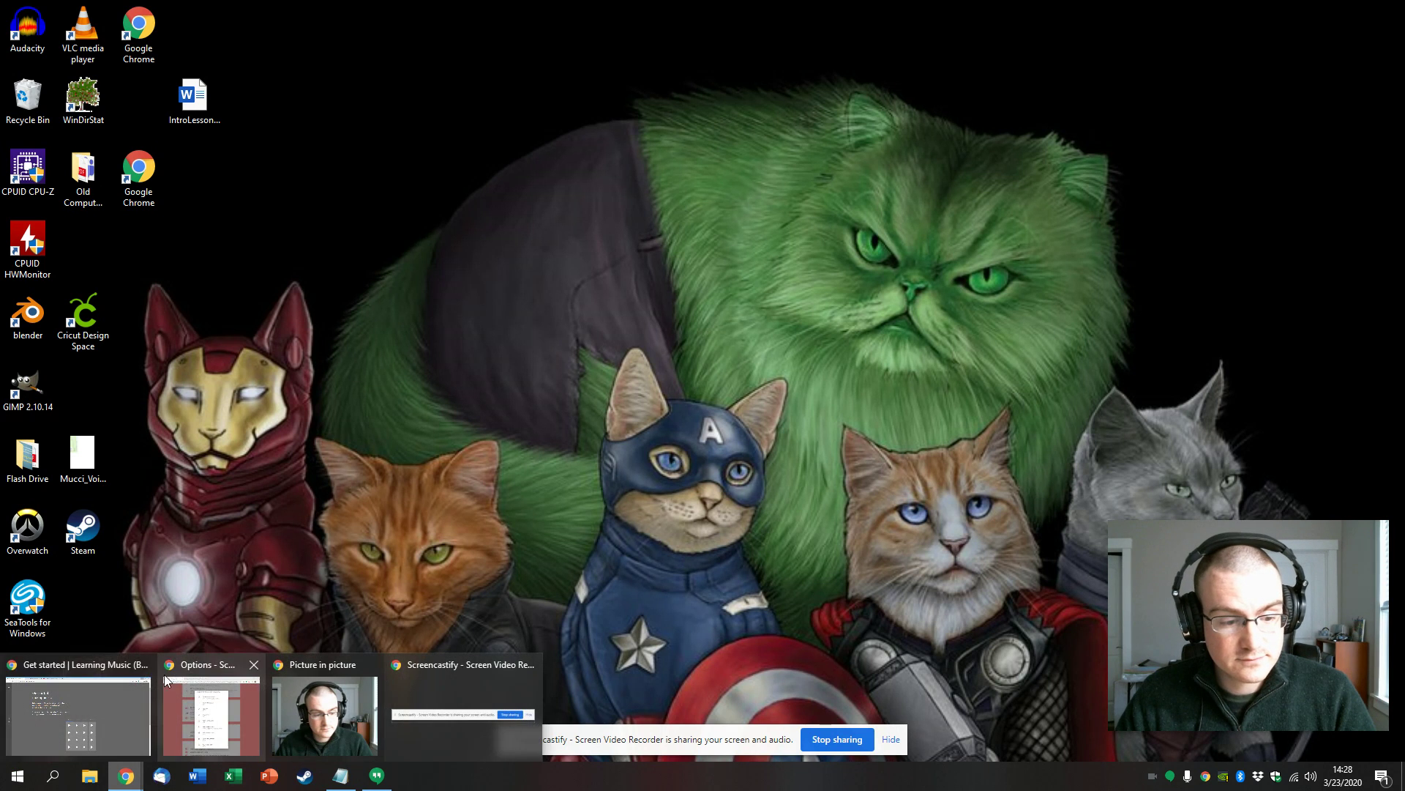
Switch to the Chrome window showing Learning Music's 'Get started making music' page
key(alt+Tab)
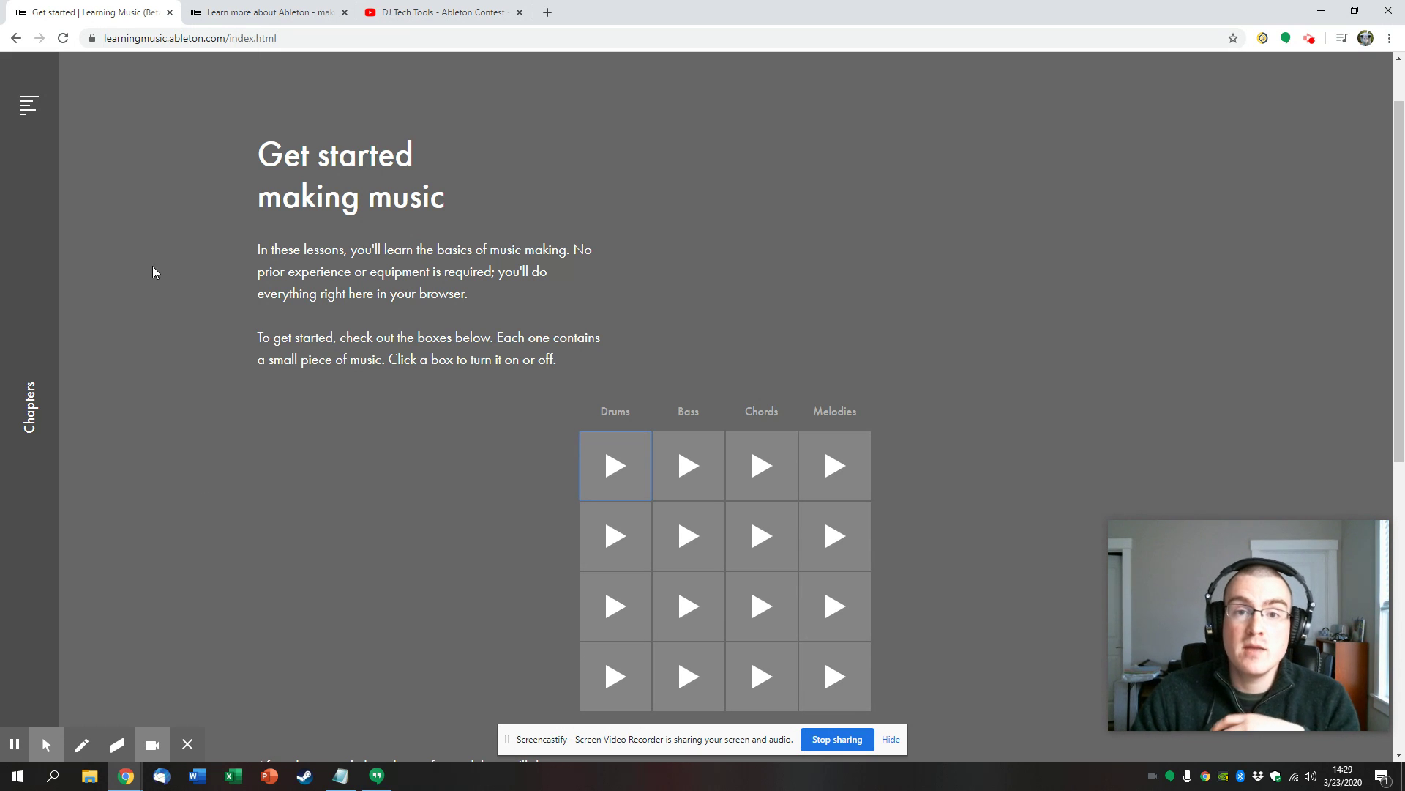
click(270, 10)
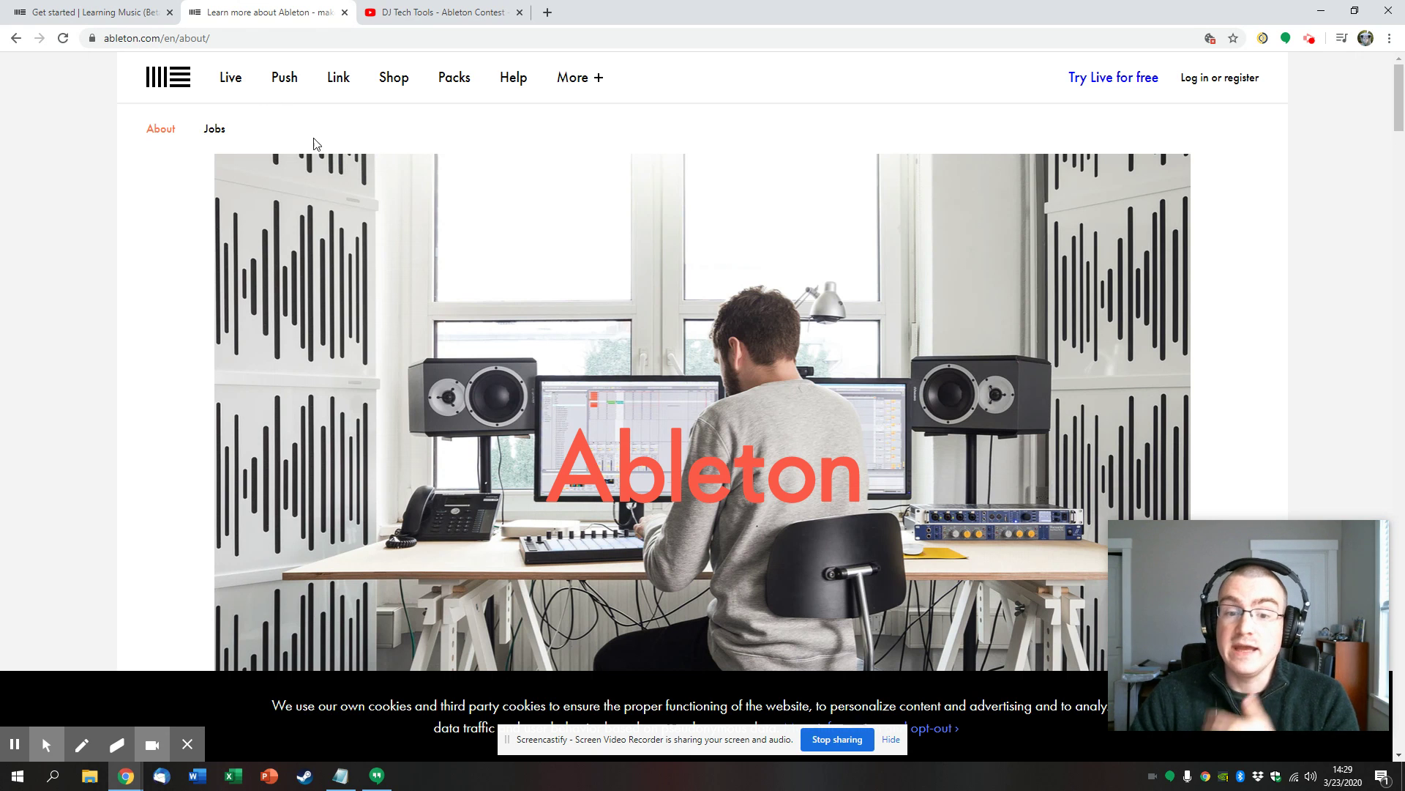
scroll(618, 456, down, 1)
scroll(618, 456, down, 2)
scroll(625, 450, up, 3)
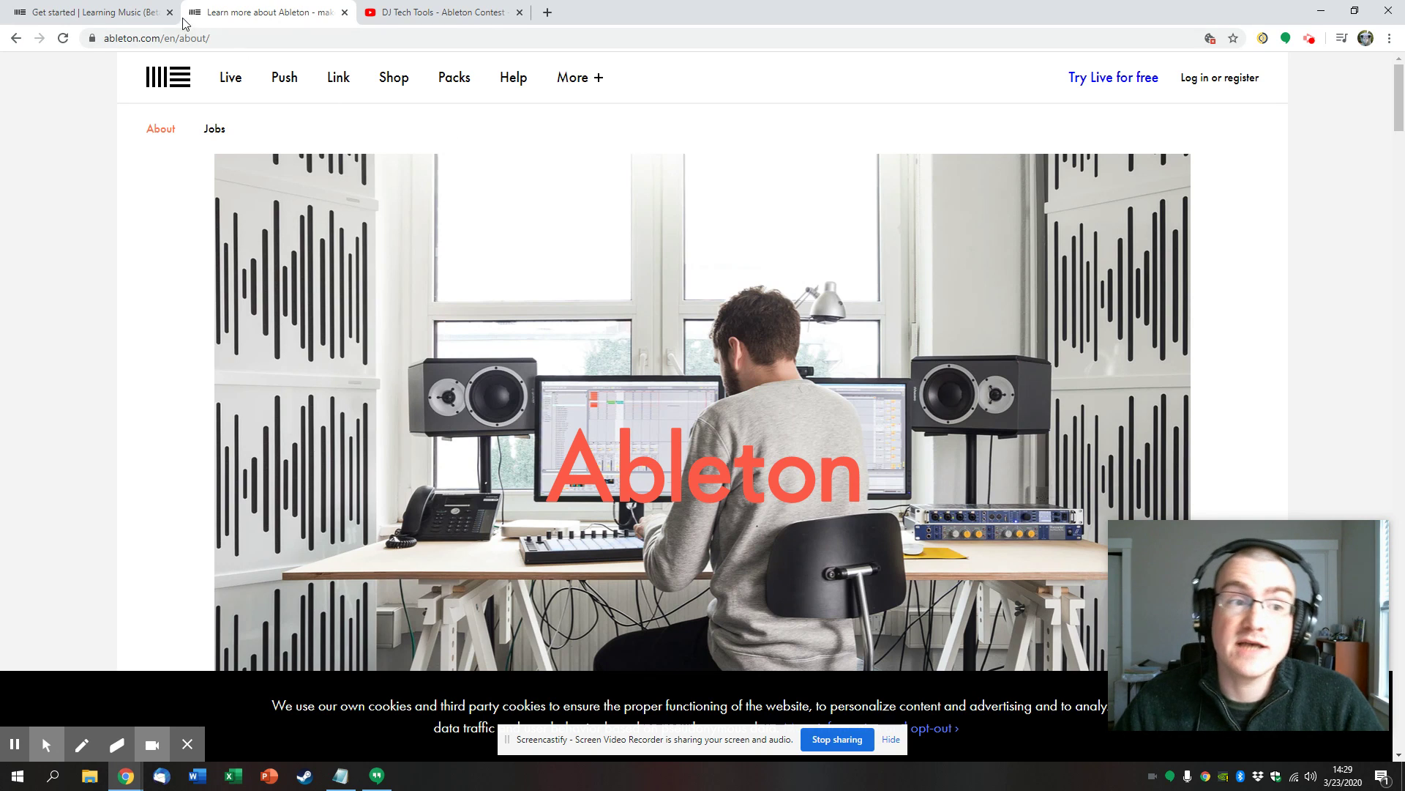
click(113, 11)
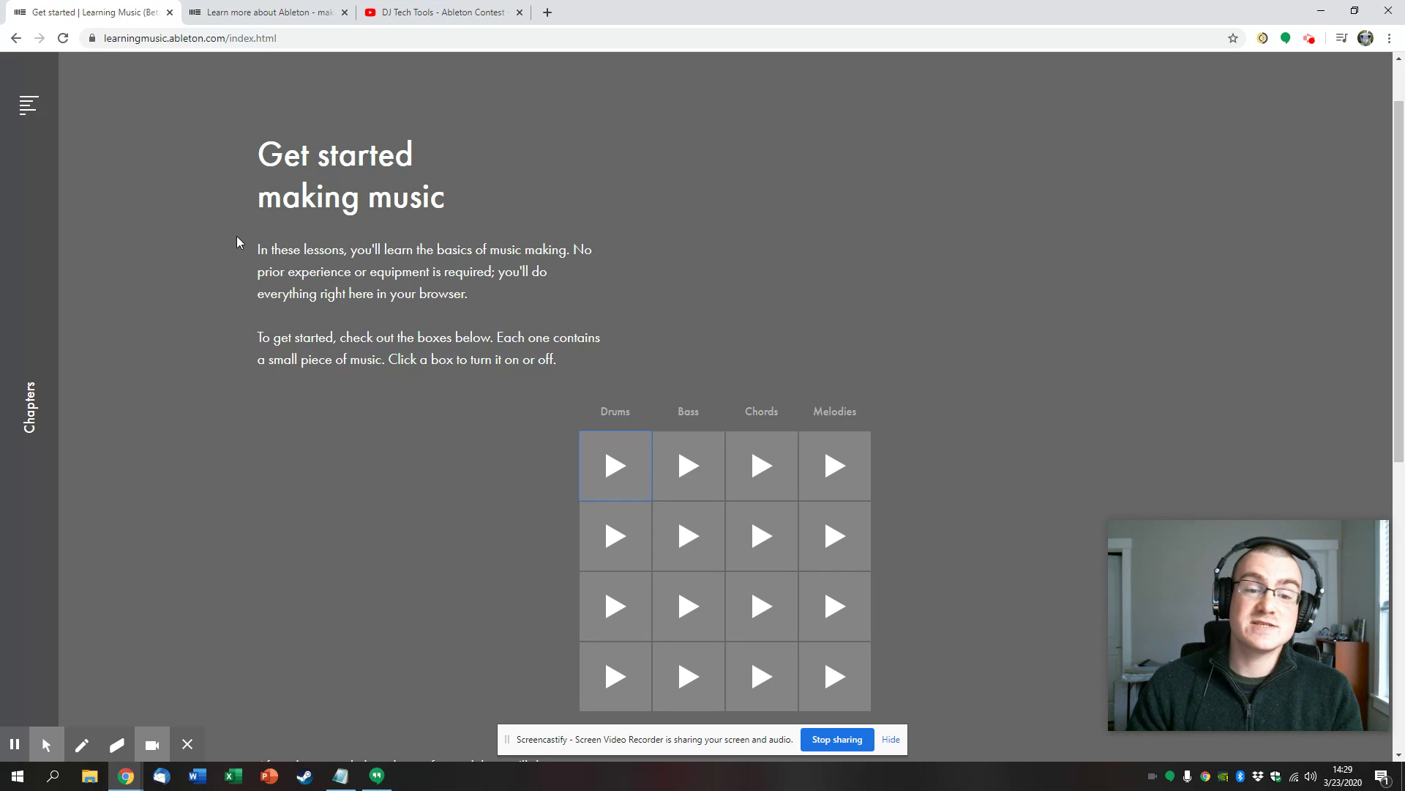
Play second-row drums and bass, third-row chords and fourth-row melody together, then stop the first three
drag(237, 242, 538, 290)
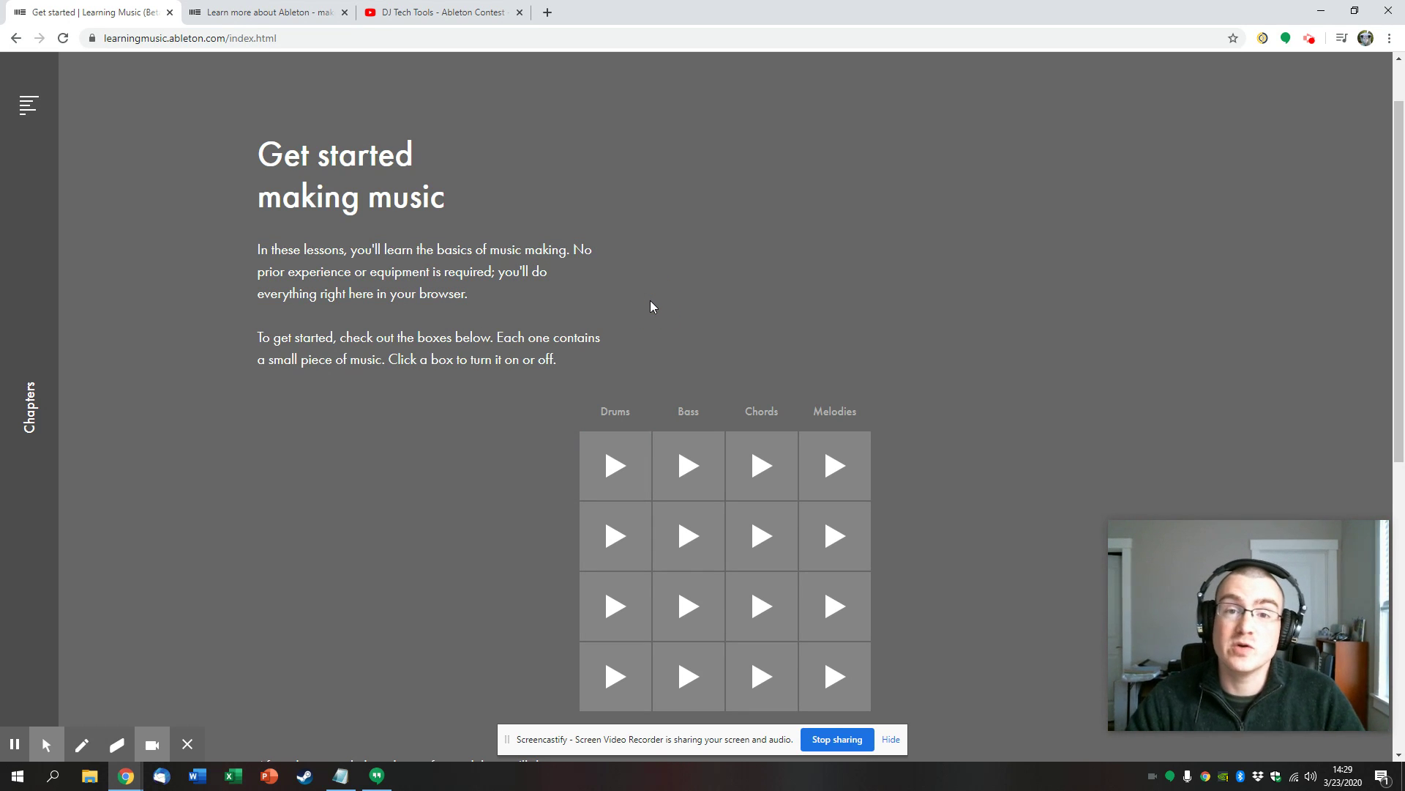
scroll(731, 286, down, 2)
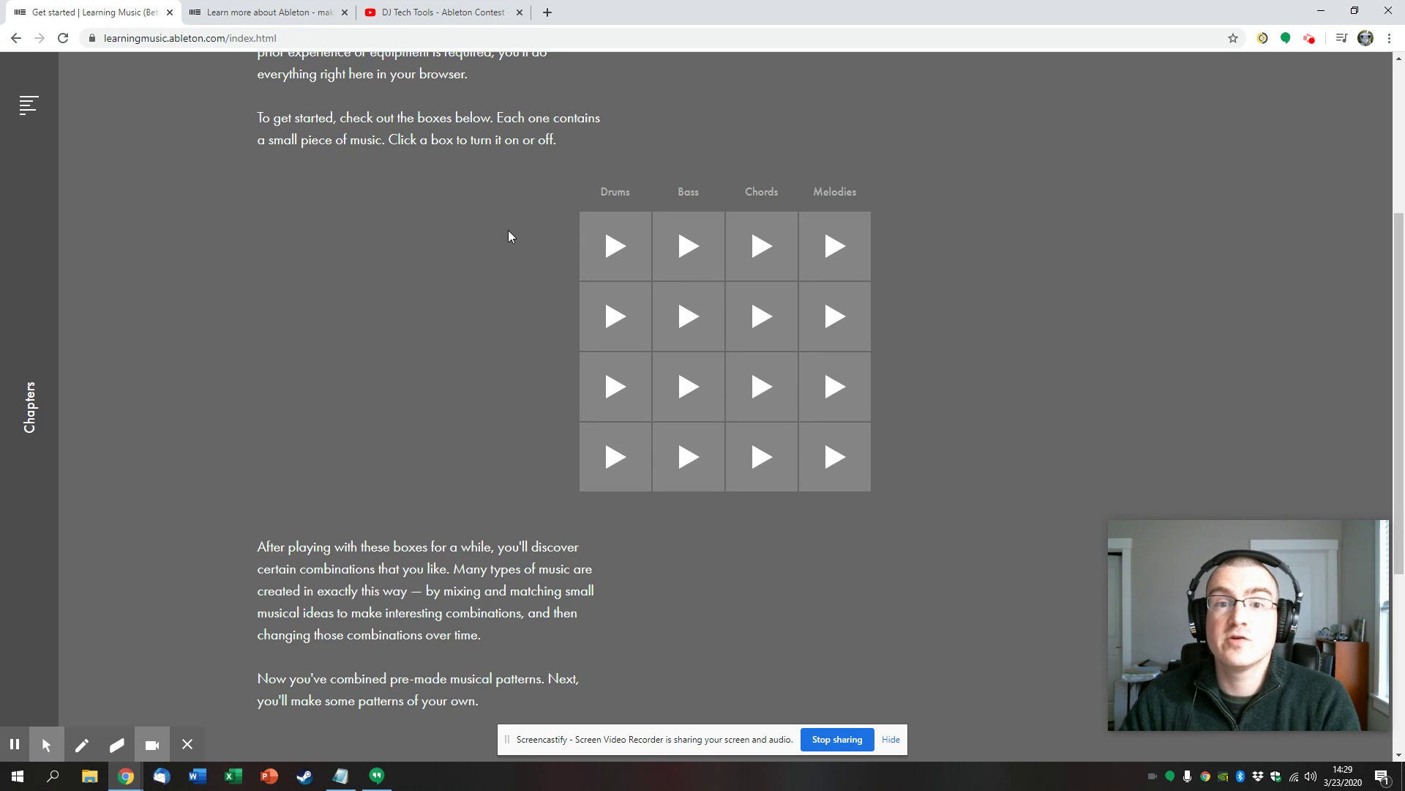
click(616, 296)
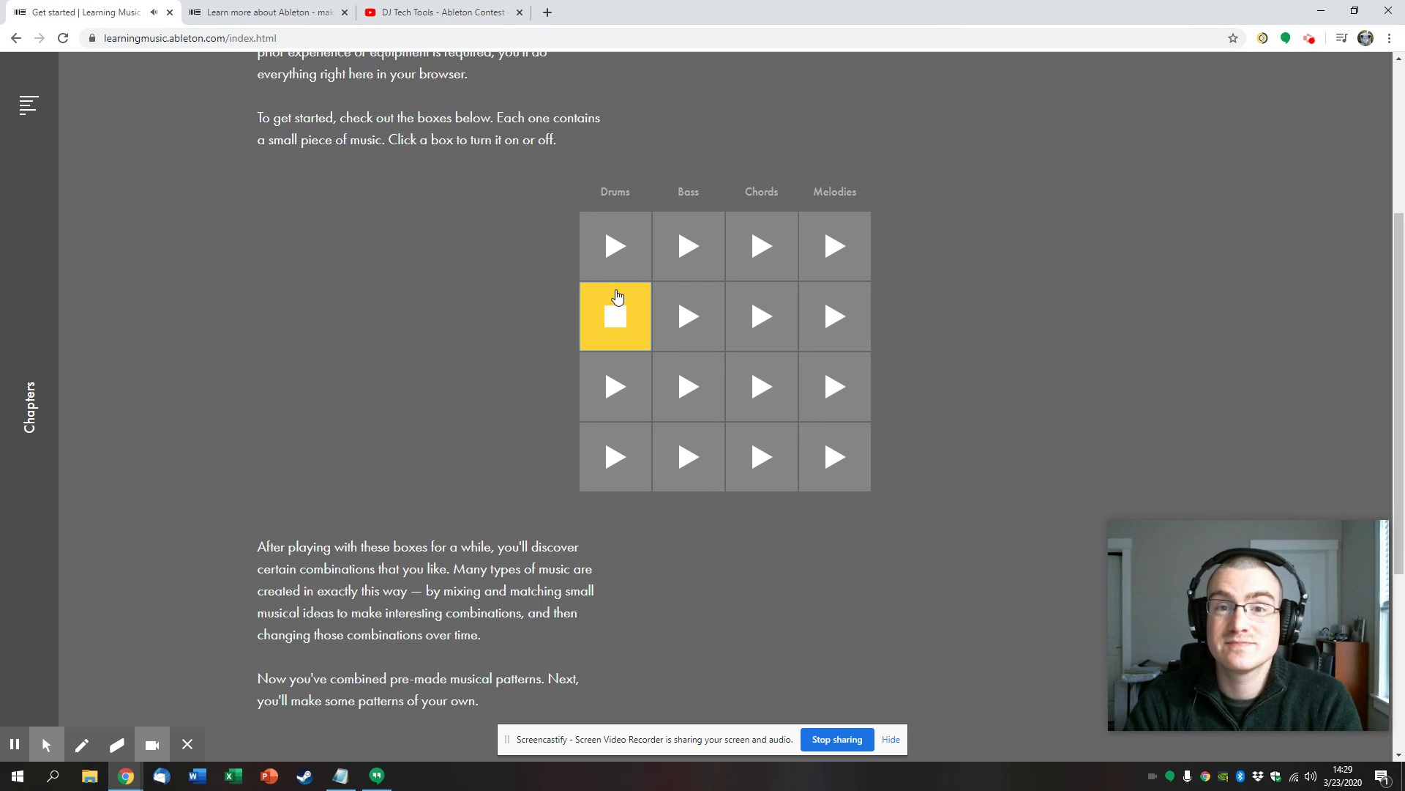
click(689, 328)
click(792, 401)
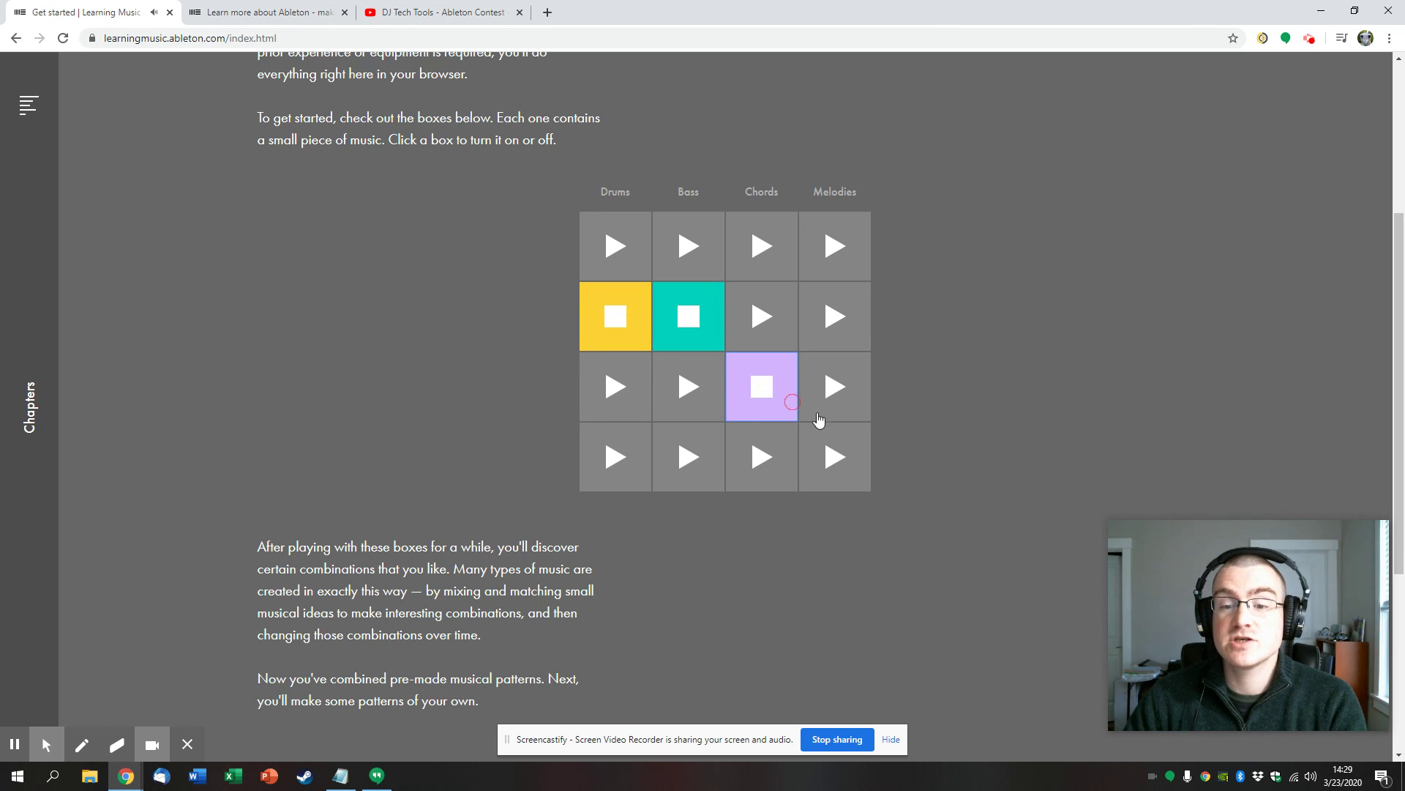
click(852, 467)
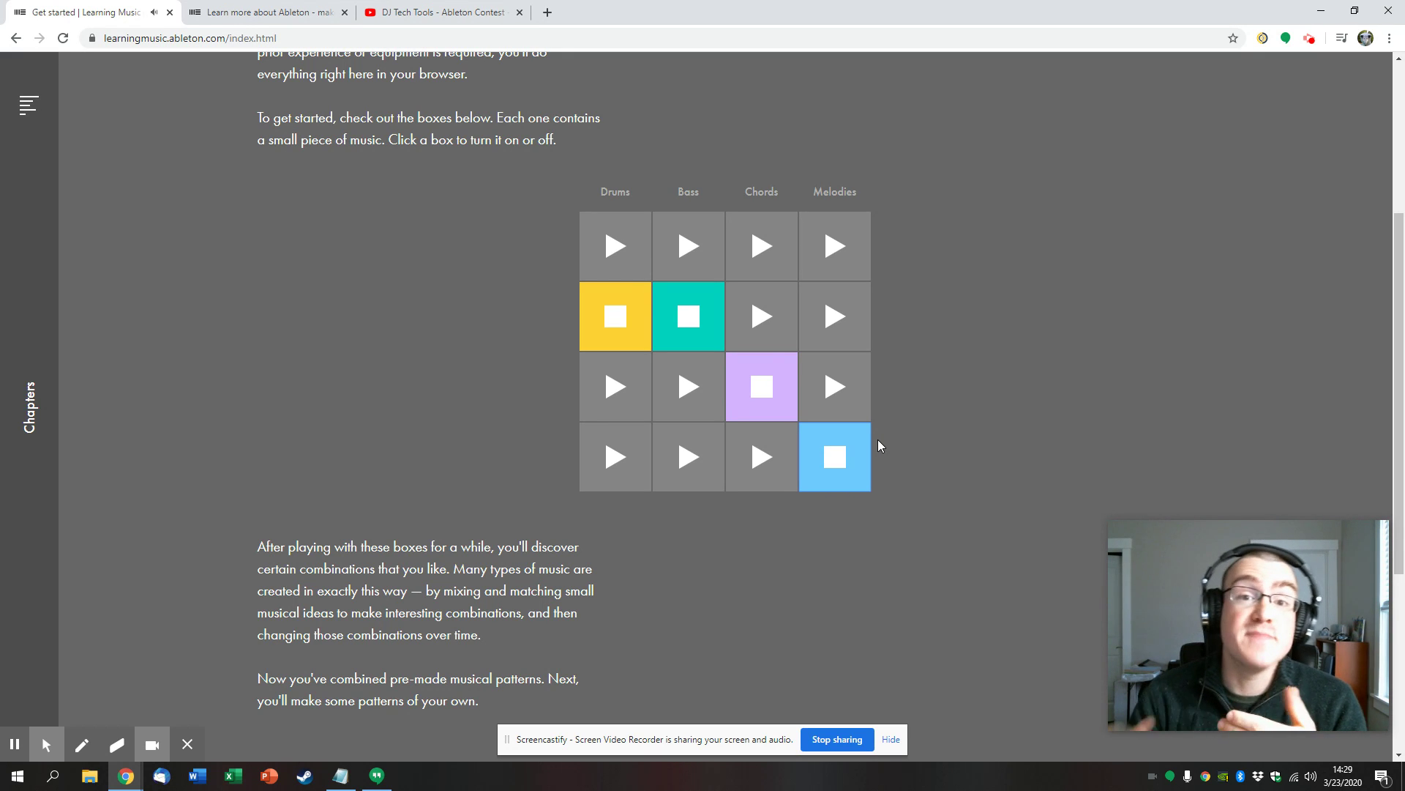
click(635, 318)
click(694, 342)
click(728, 388)
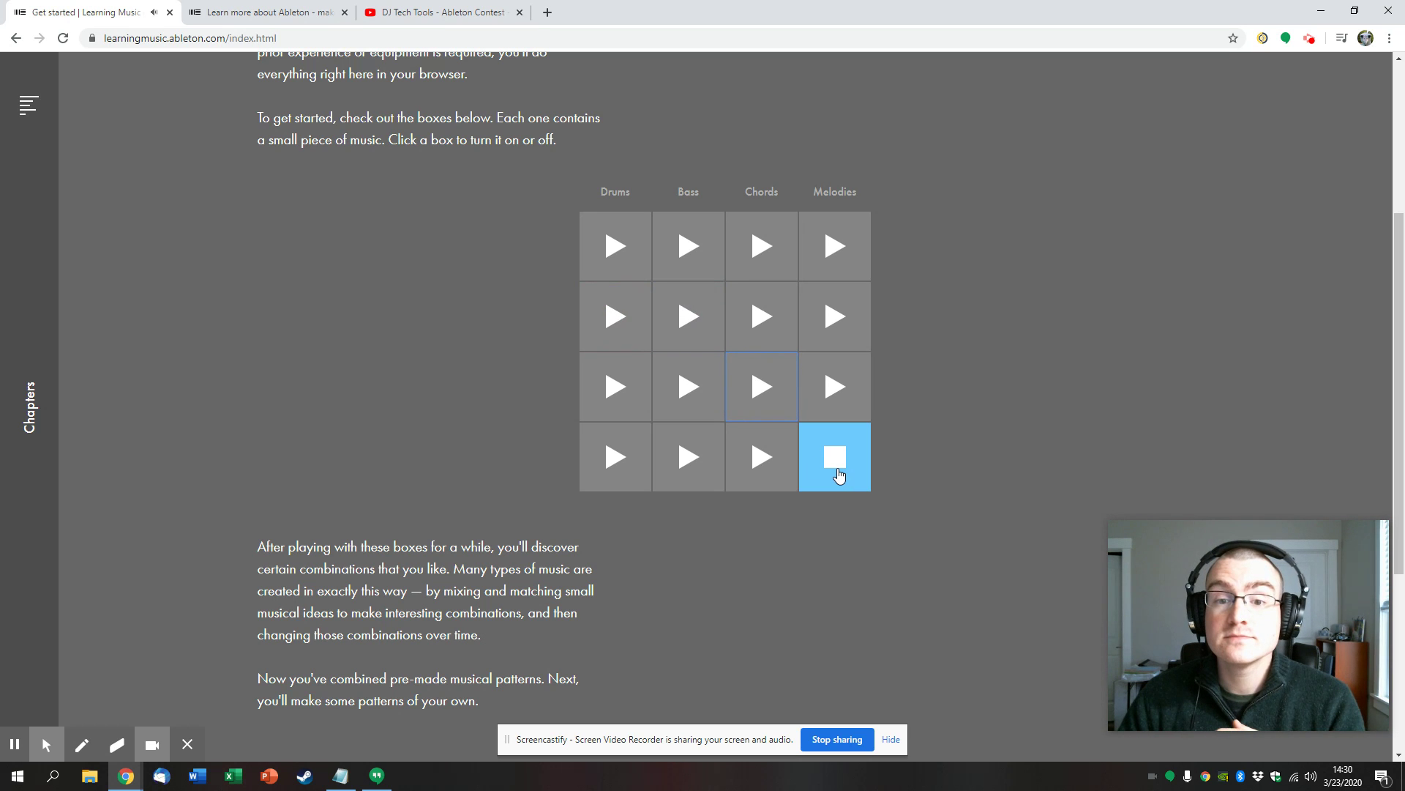
Play the first-row bass, chords and melody loops, then stop all playback
click(690, 247)
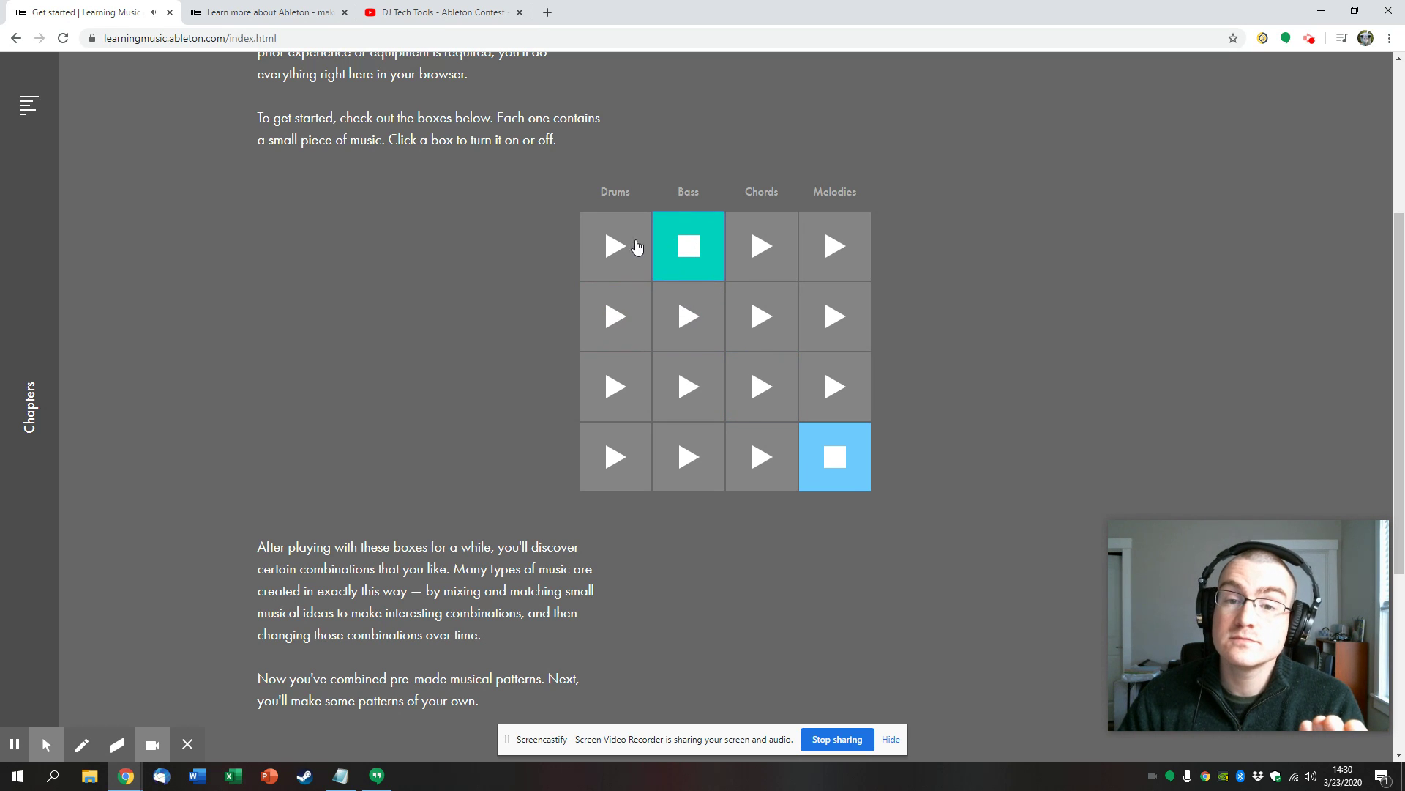
click(637, 246)
click(760, 244)
click(832, 245)
click(607, 247)
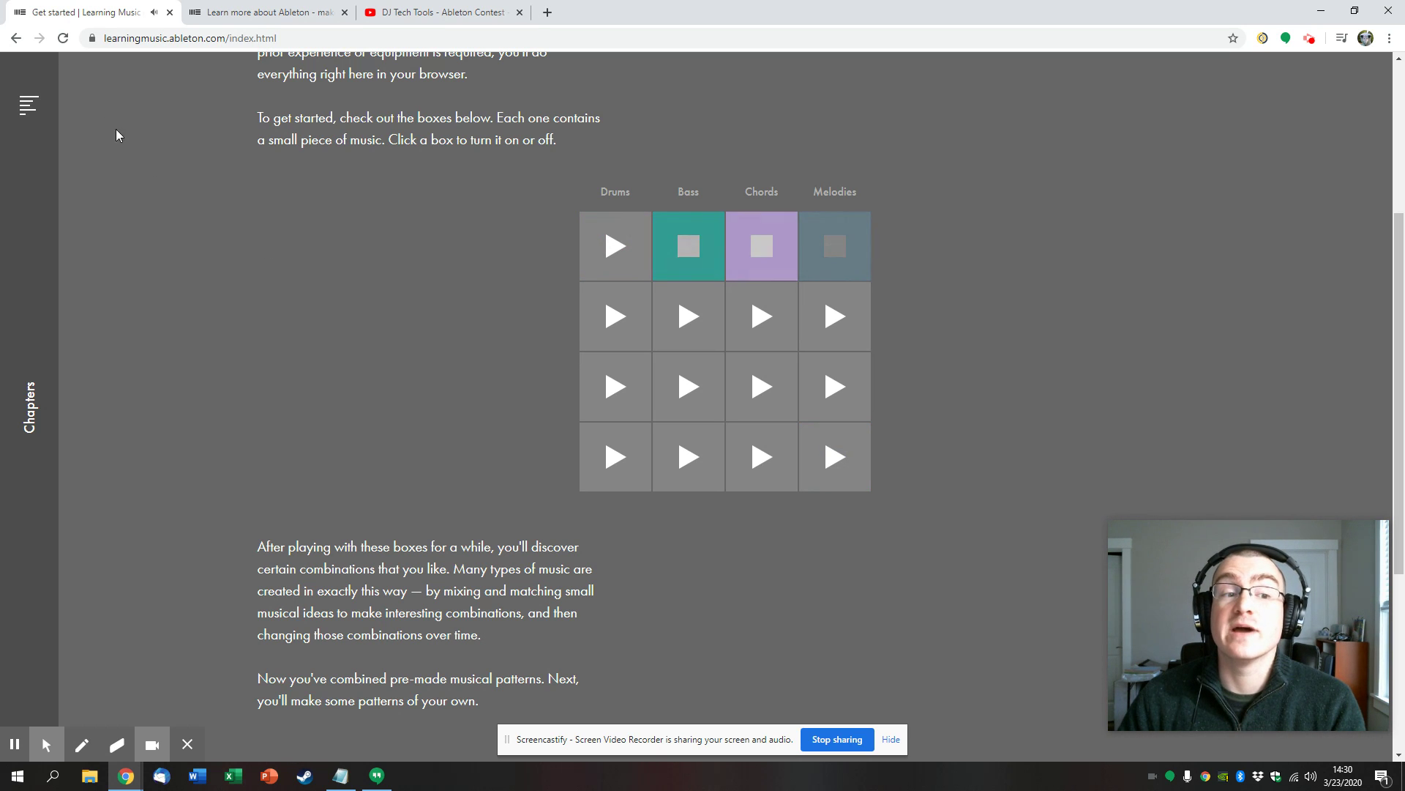
key(space)
Open the Make beats lesson through Chapters > Beats
click(29, 105)
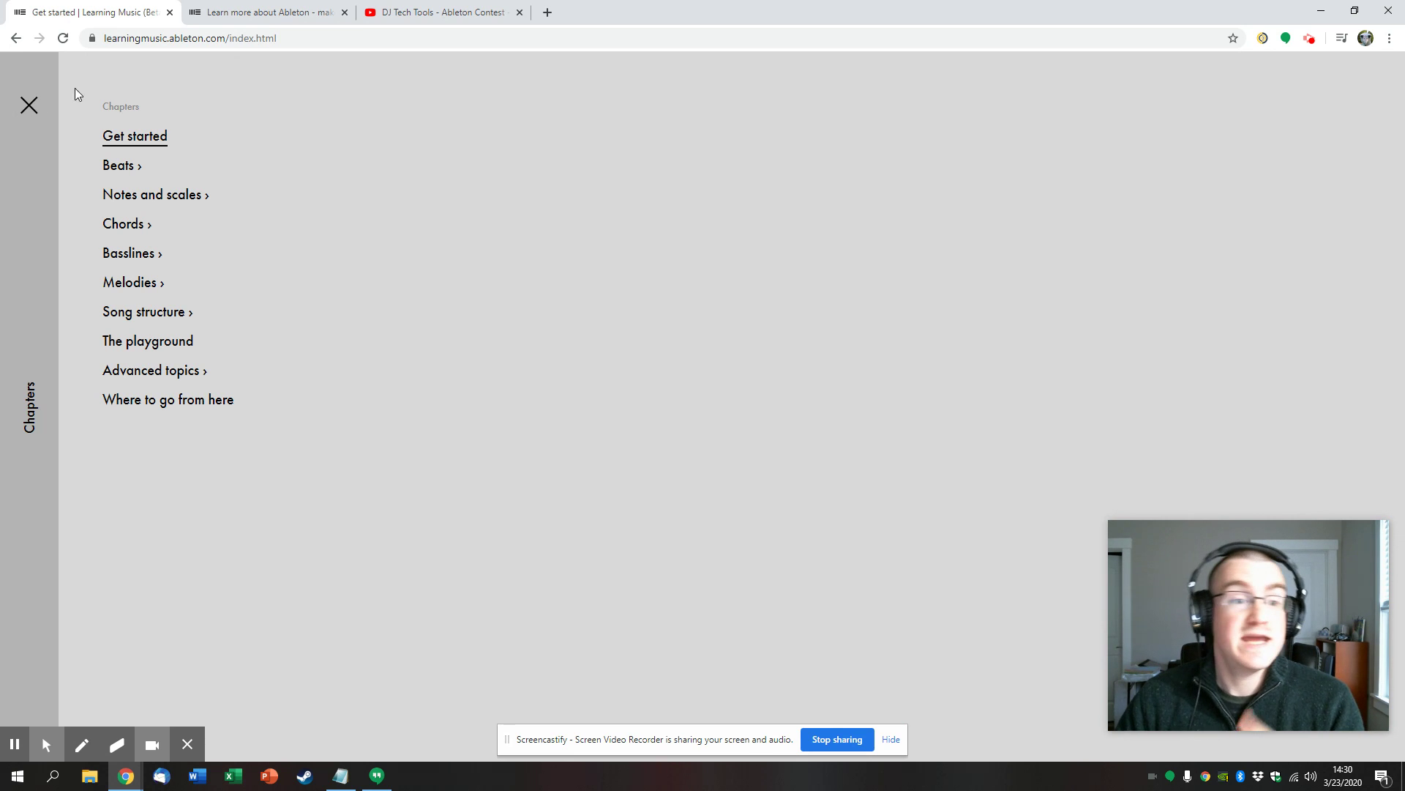
click(113, 167)
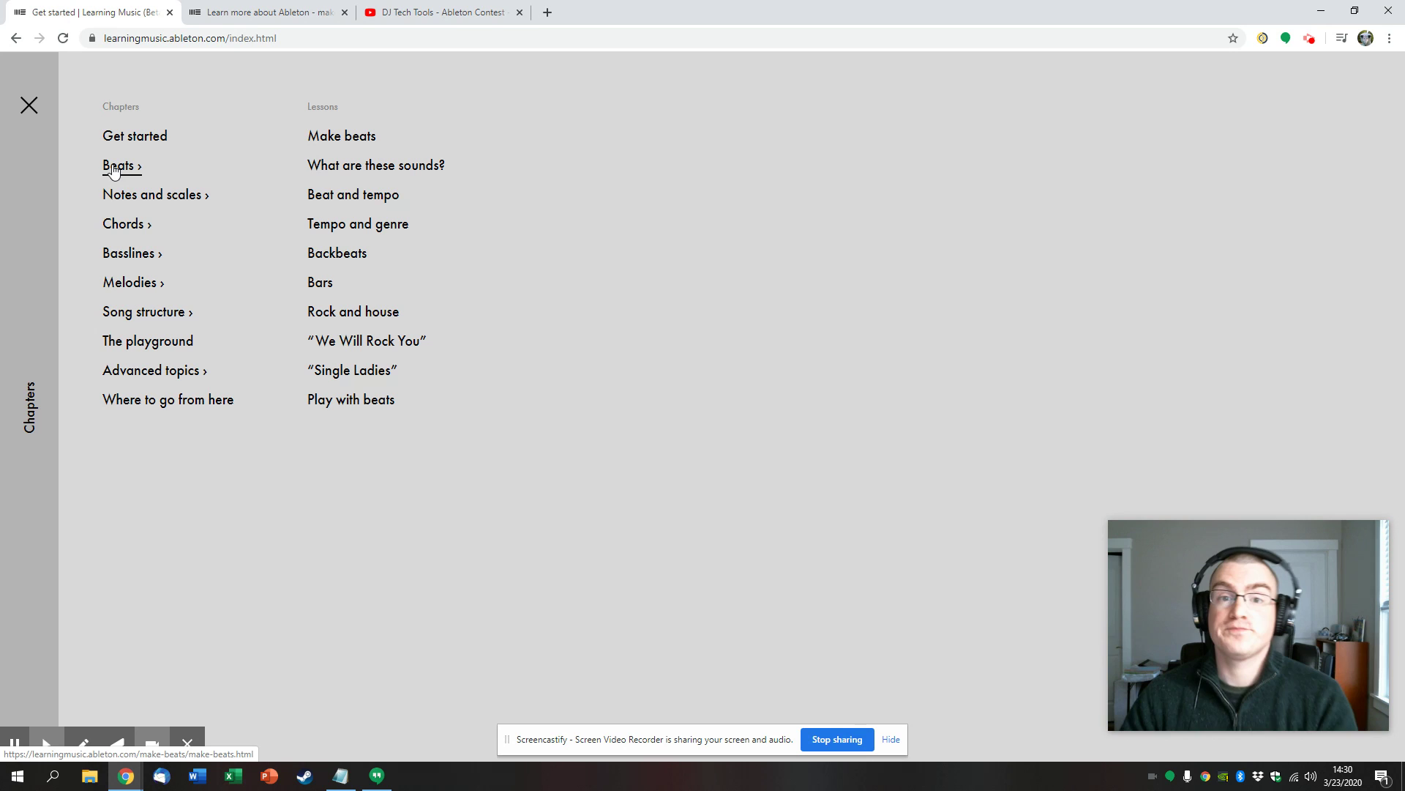
click(335, 139)
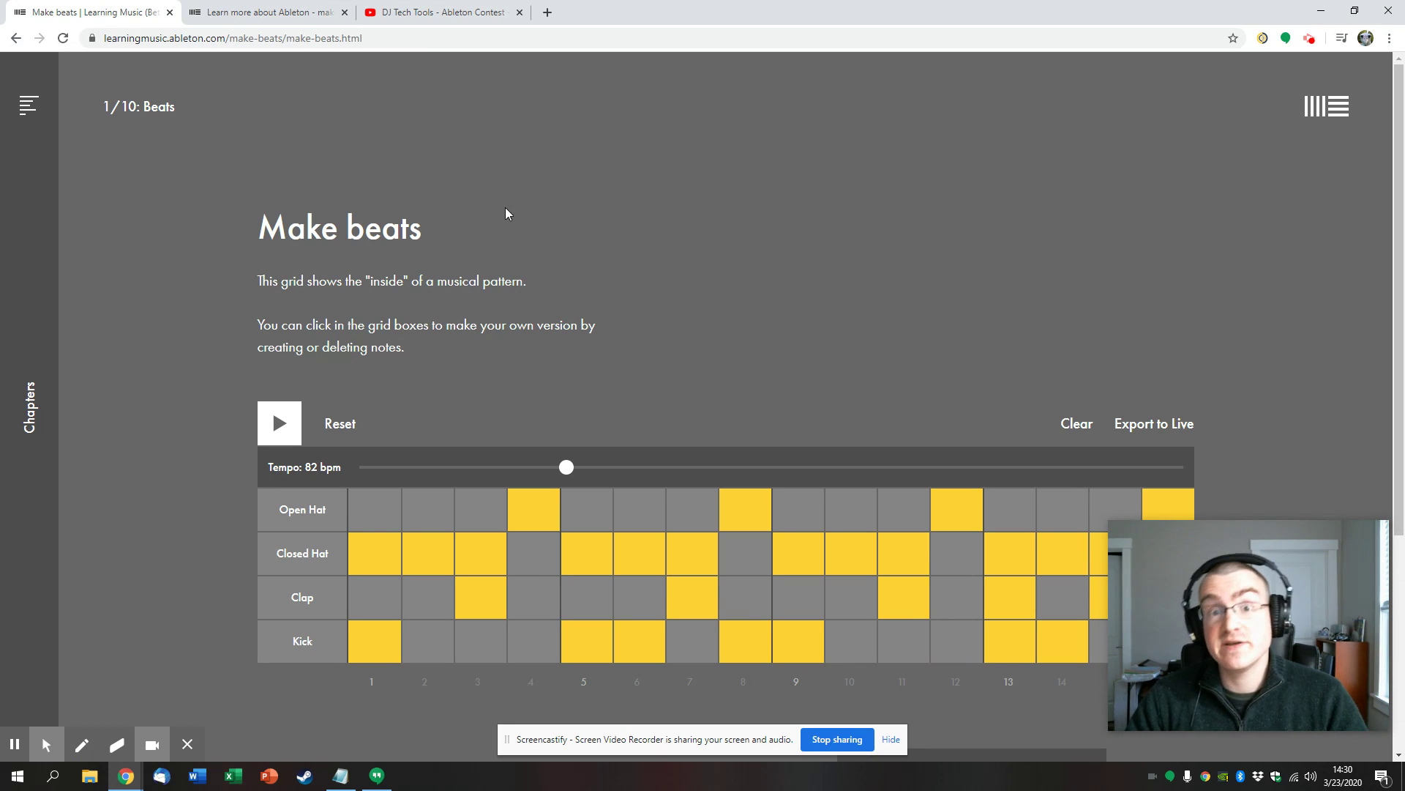
scroll(500, 205, down, 1)
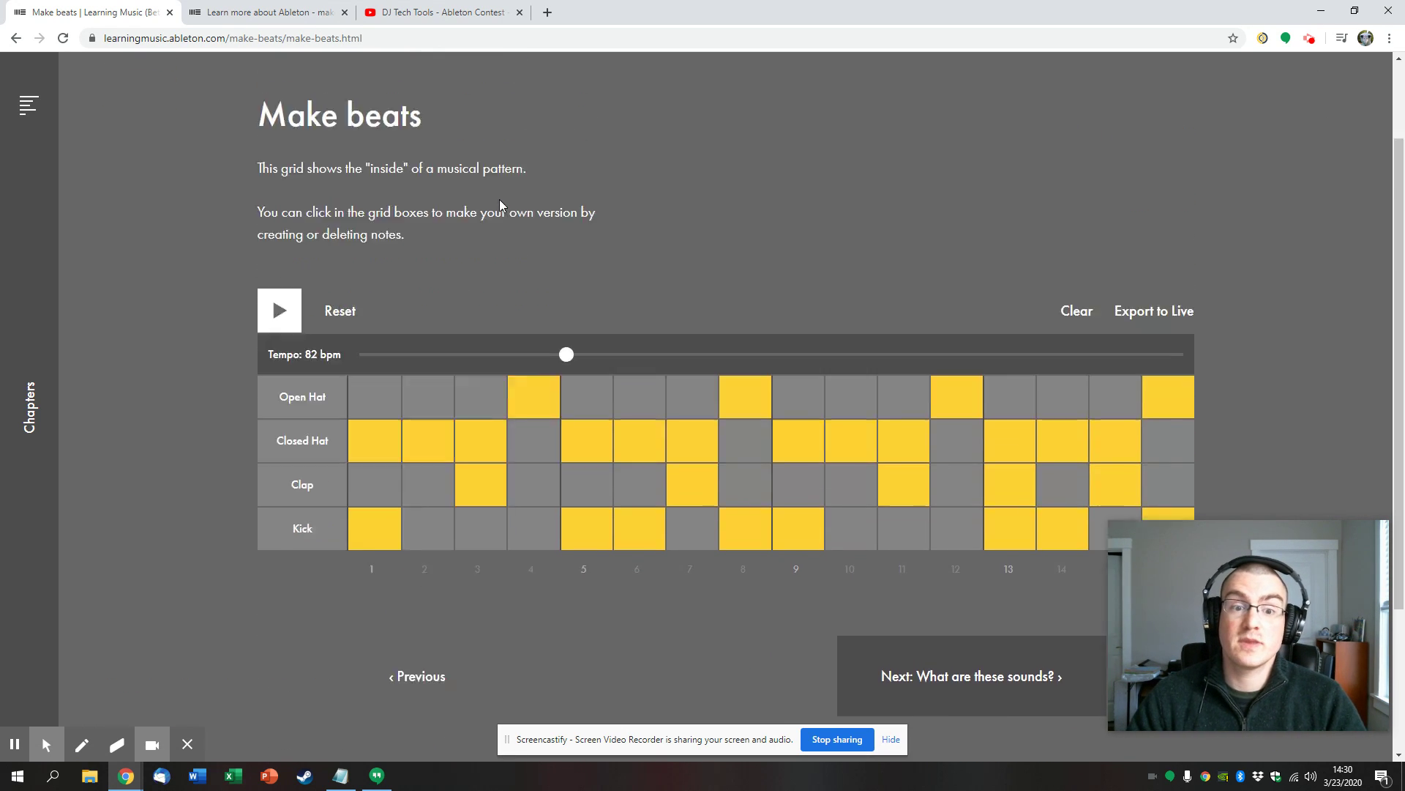
scroll(439, 439, up, 1)
Move the hat hits on steps 1, 5 and 9 from Closed Hat to Open Hat
click(390, 516)
click(365, 550)
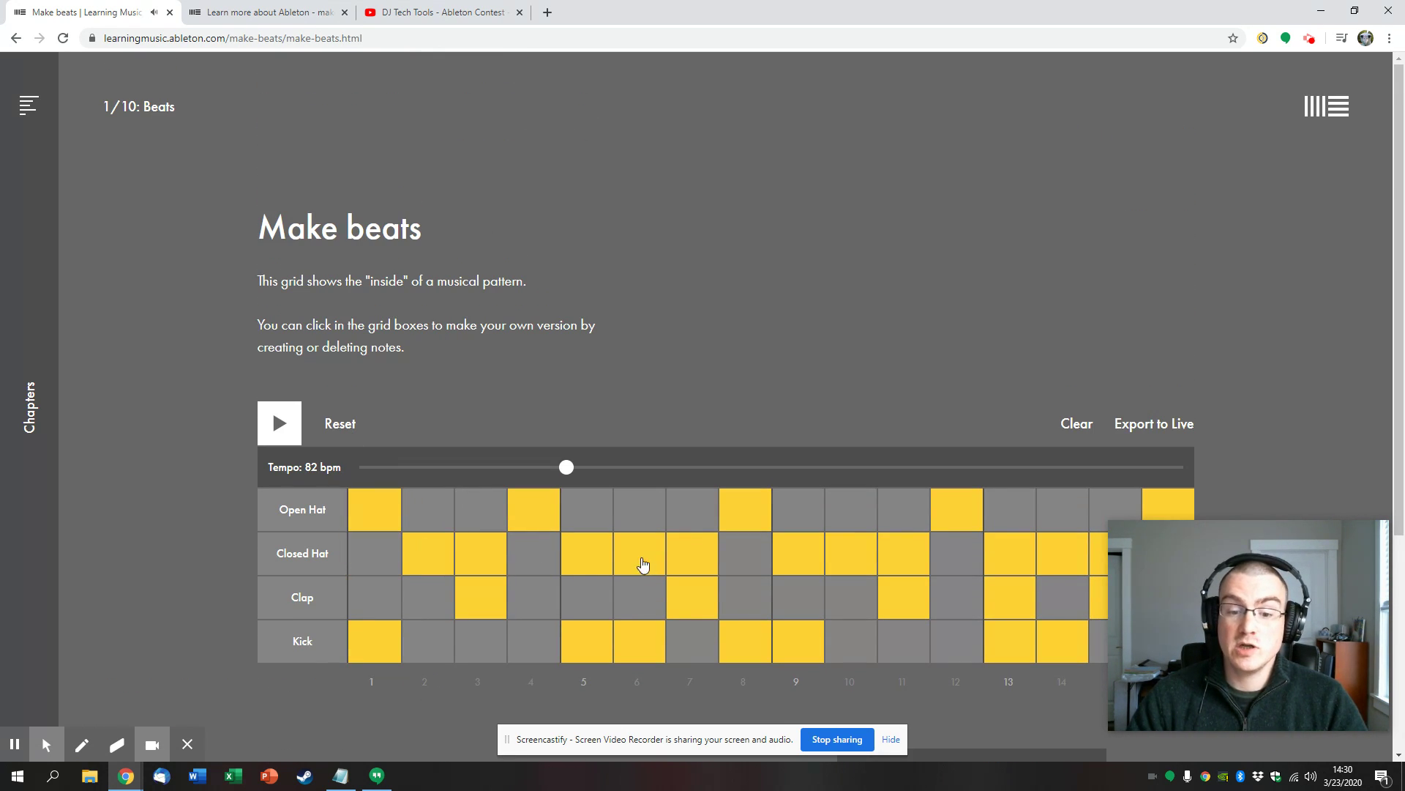
click(593, 554)
click(591, 517)
click(800, 559)
click(813, 510)
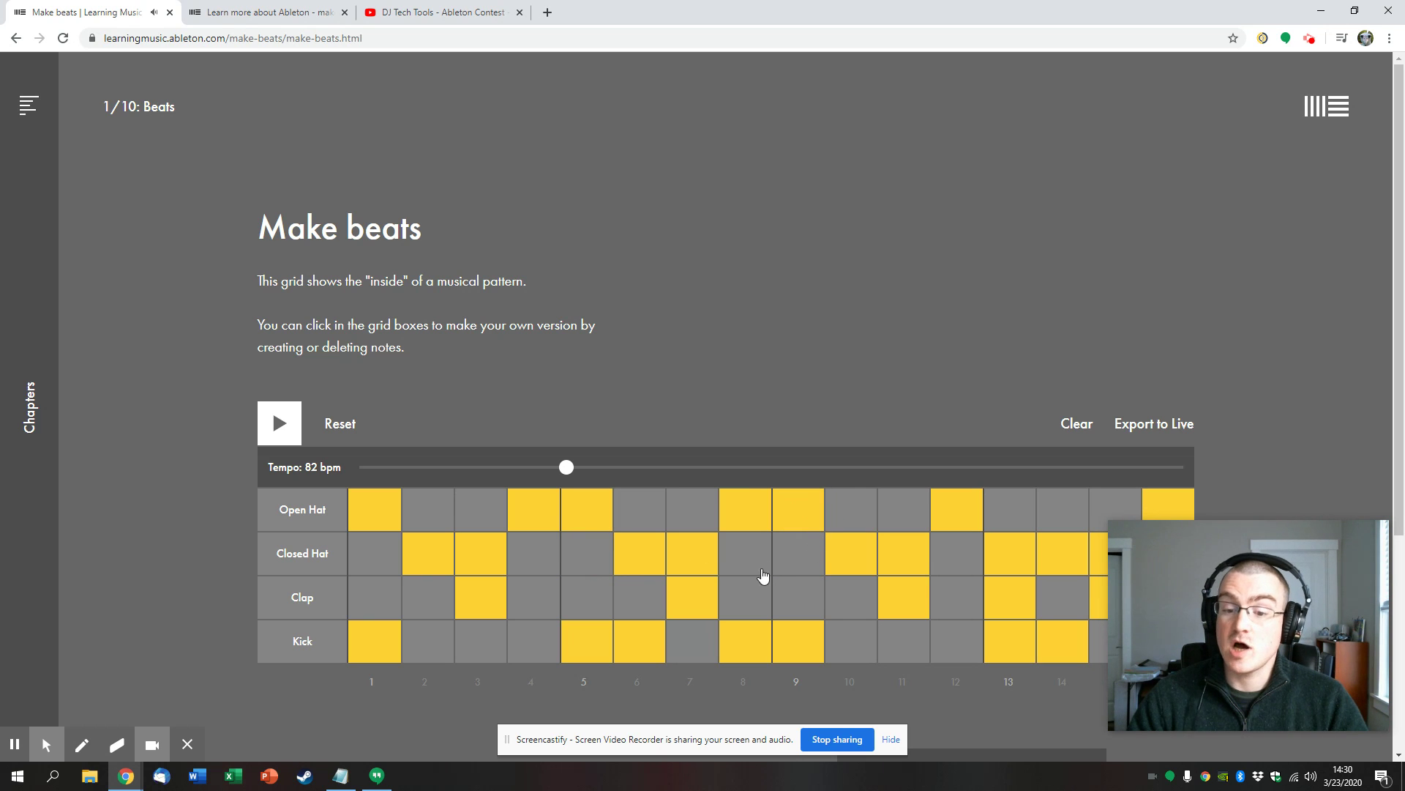
Play the edited beat, pause it, and reset the grid
click(281, 424)
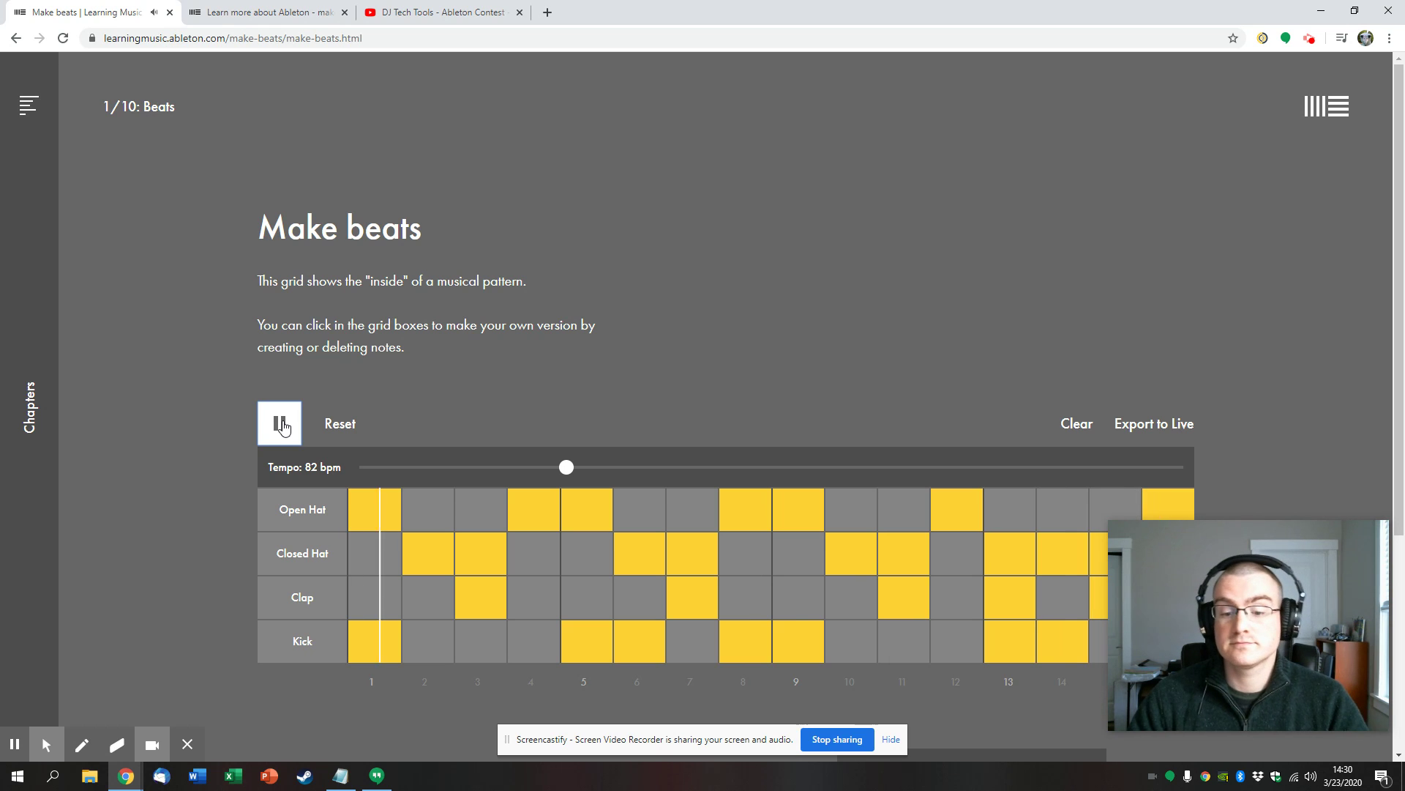
click(283, 426)
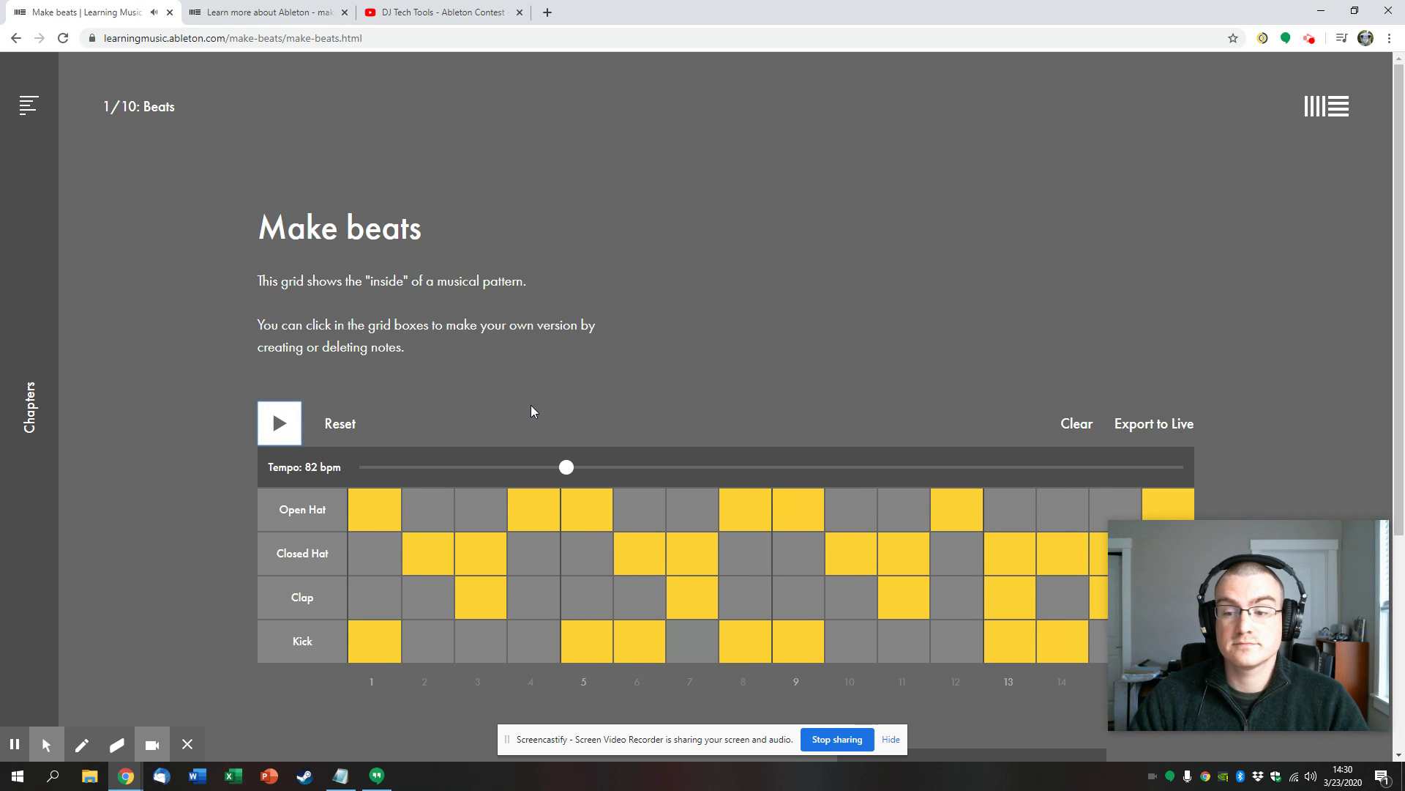
scroll(530, 406, down, 1)
click(348, 348)
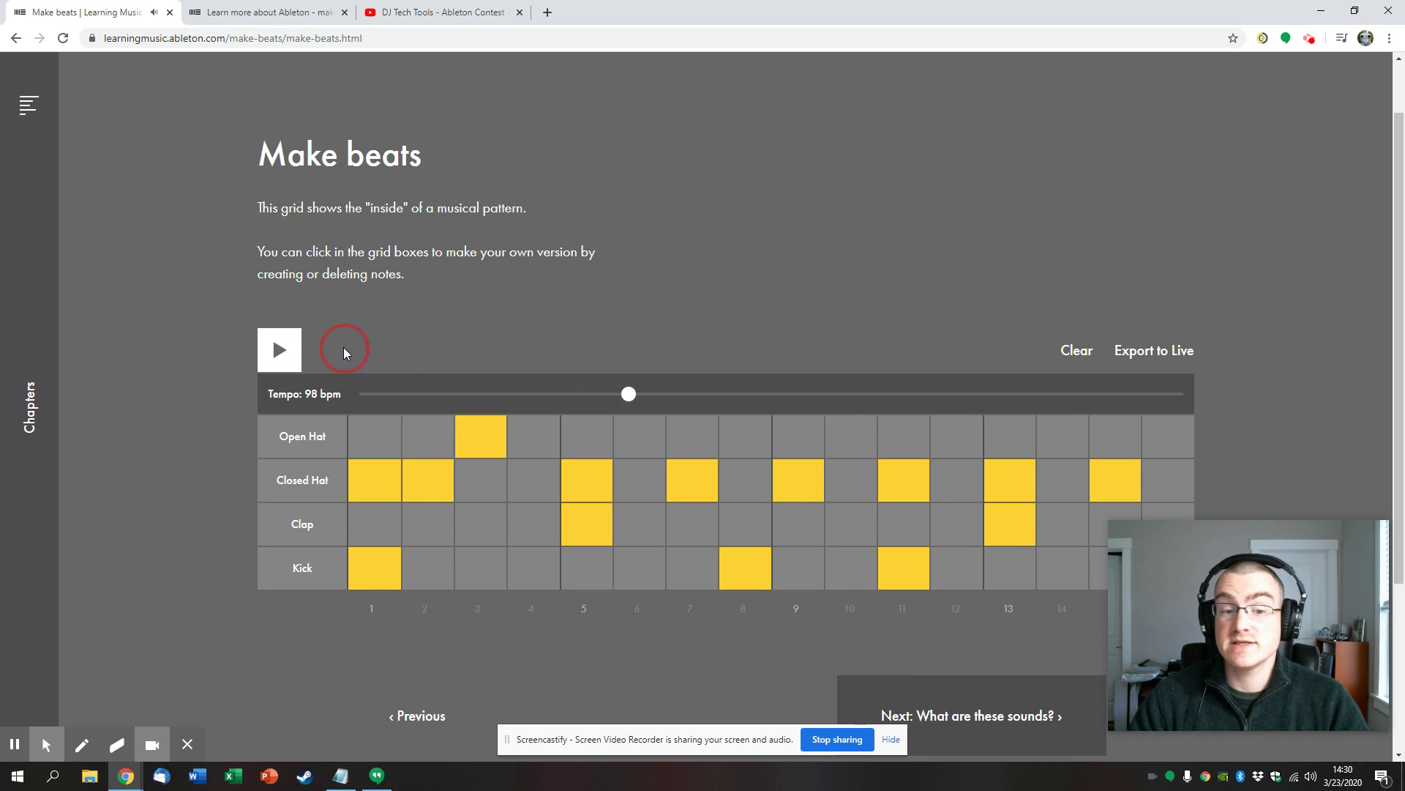
Clear the grid, then place Open Hat on step 1, Closed Hat 2, Clap 3, Kick 4
click(1078, 350)
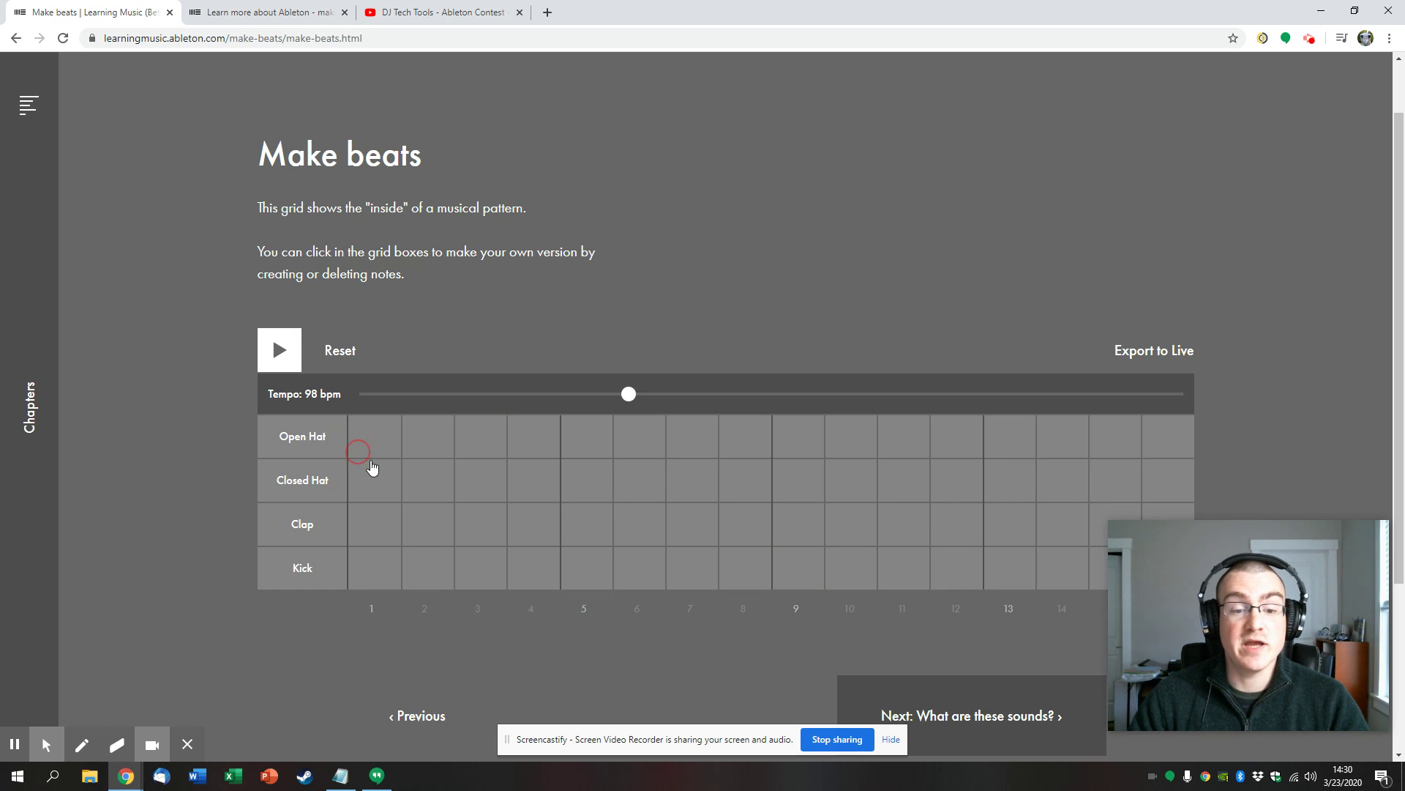
click(432, 490)
click(389, 455)
click(483, 521)
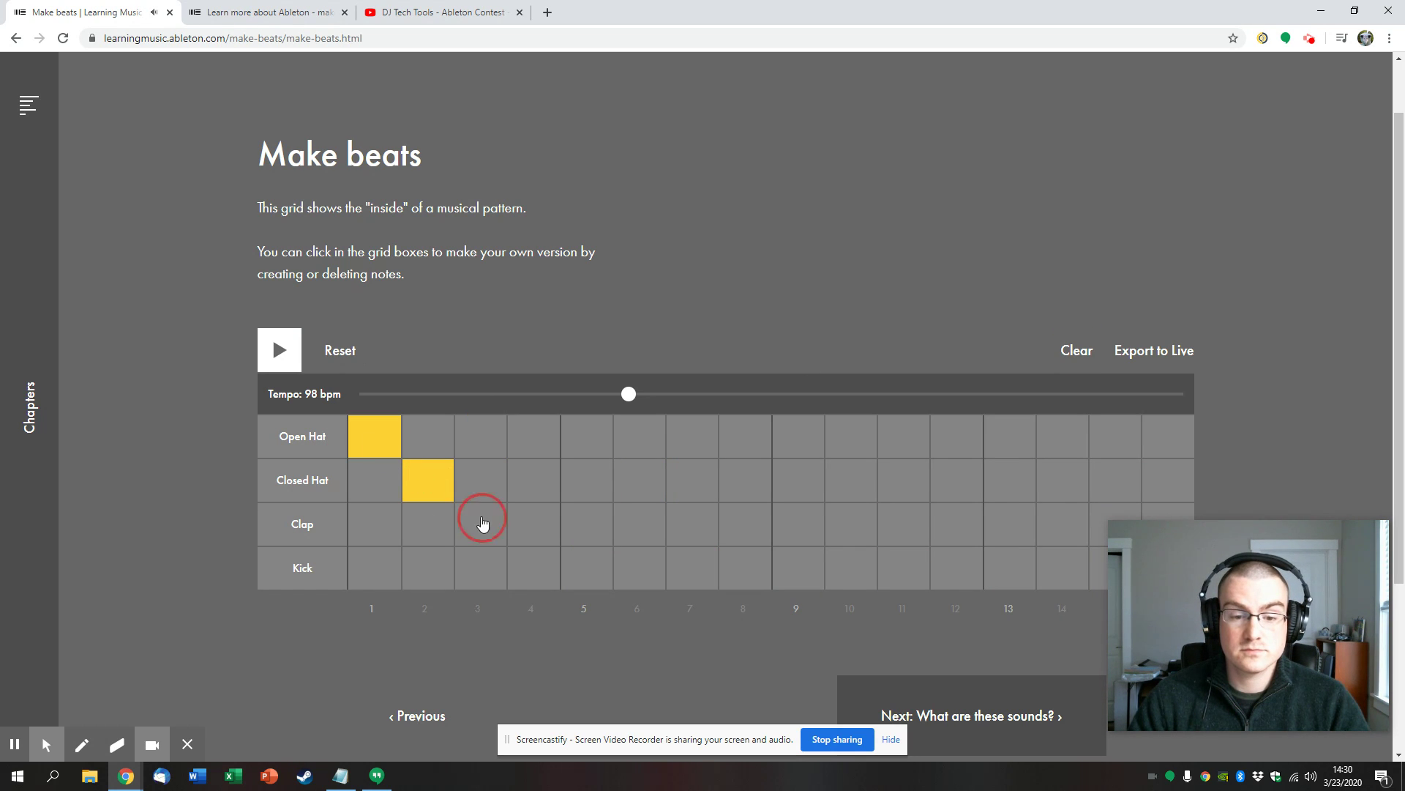
click(528, 563)
Play the four-step diagonal beat briefly, then go to the 'What are these sounds?' lesson
click(279, 349)
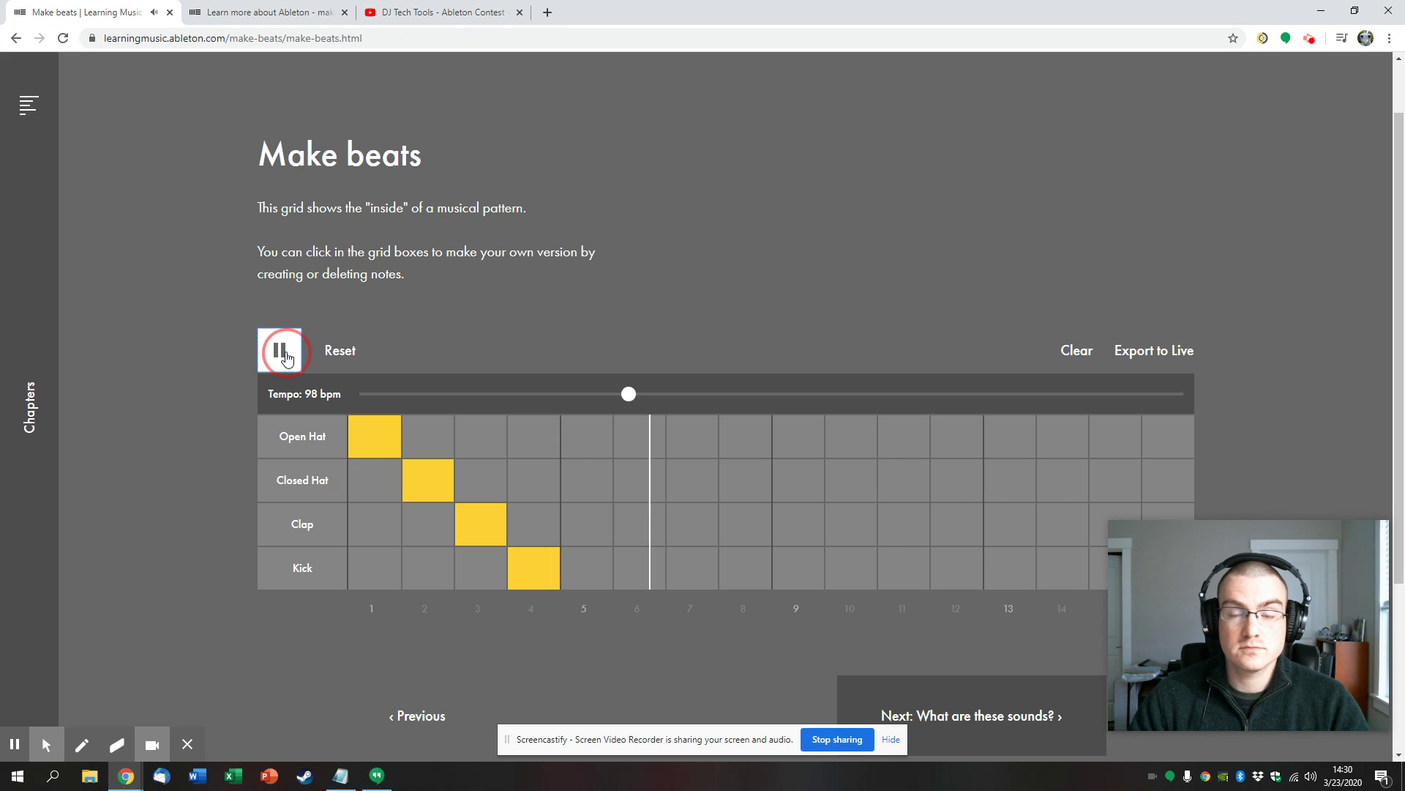
click(279, 349)
scroll(997, 421, down, 3)
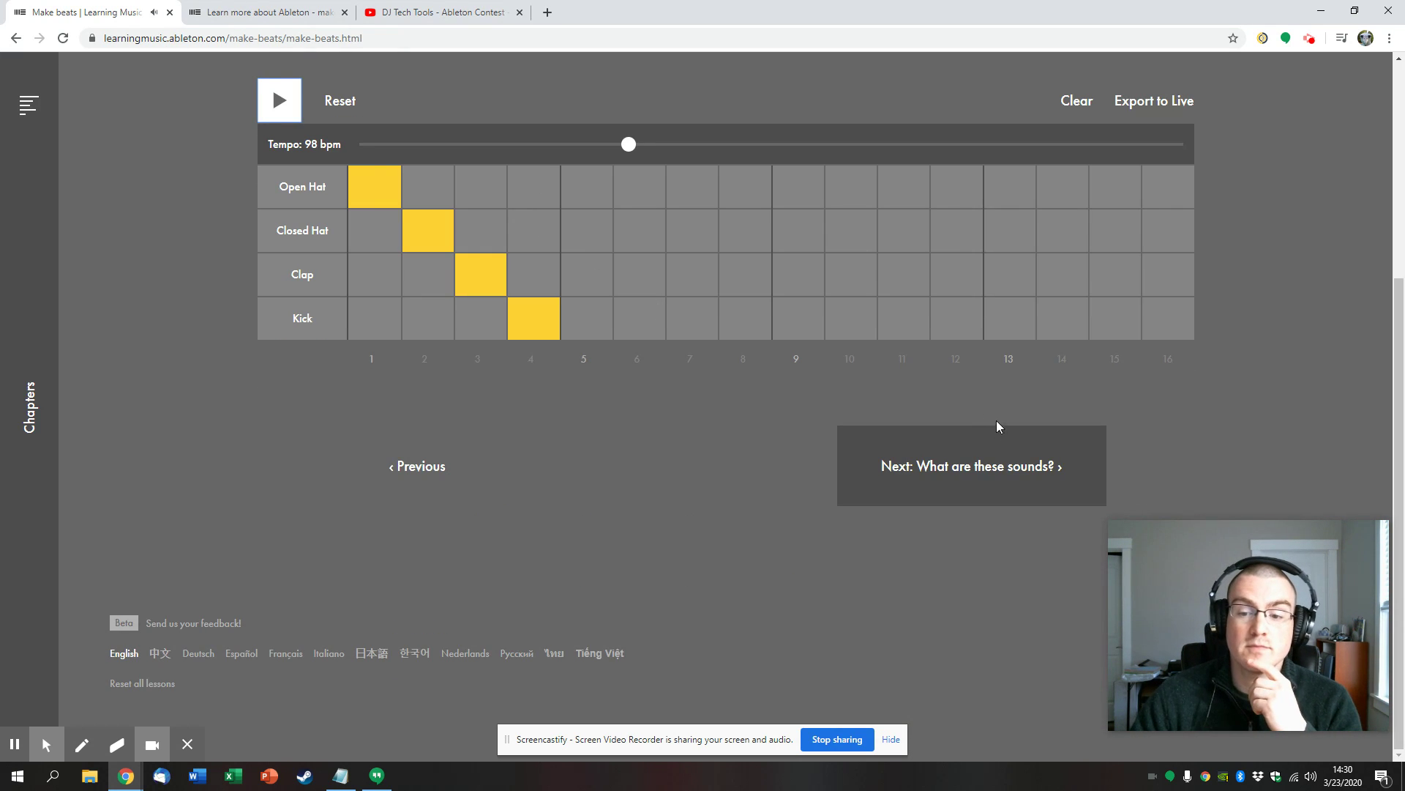
click(984, 470)
scroll(593, 314, down, 2)
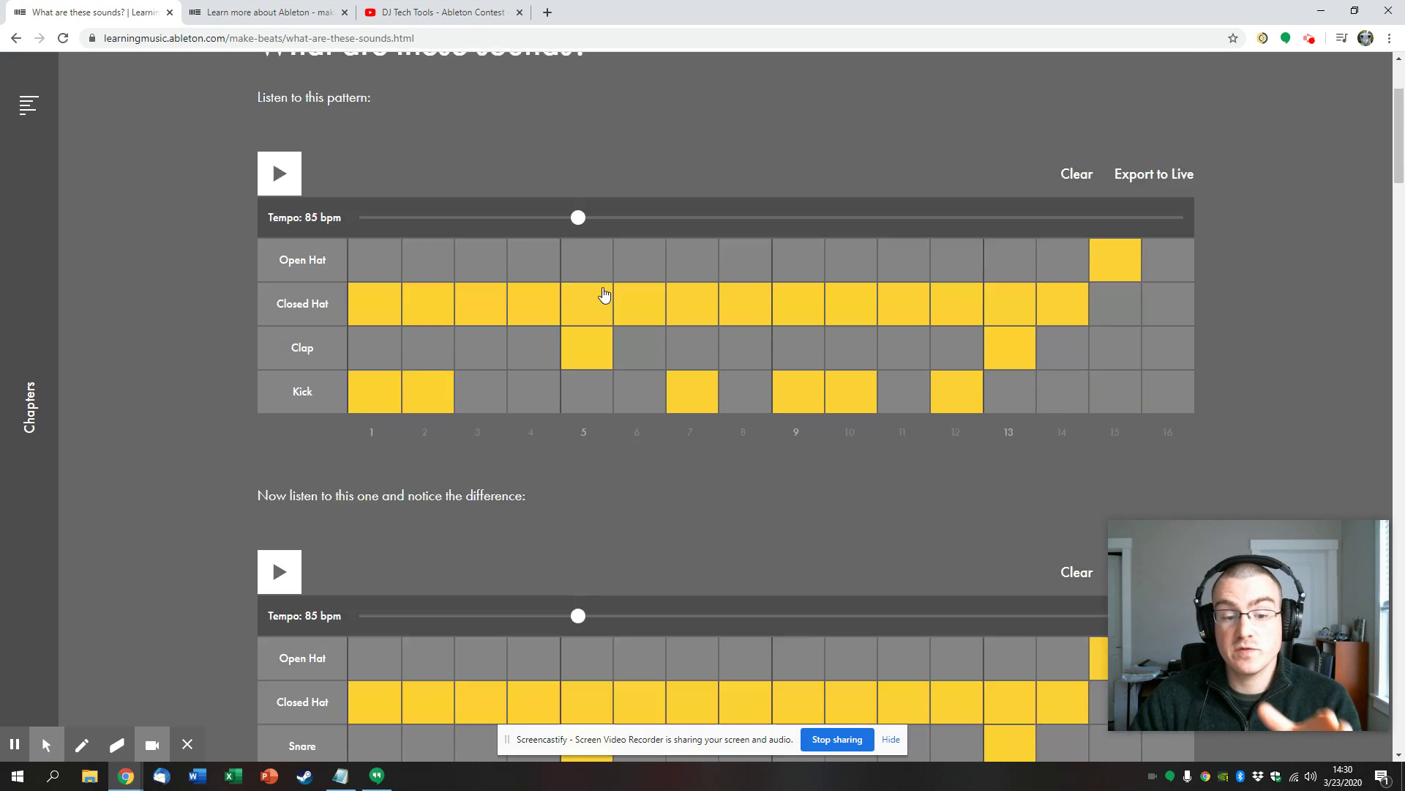
scroll(603, 289, down, 3)
scroll(604, 291, down, 5)
scroll(605, 289, down, 3)
scroll(605, 290, down, 5)
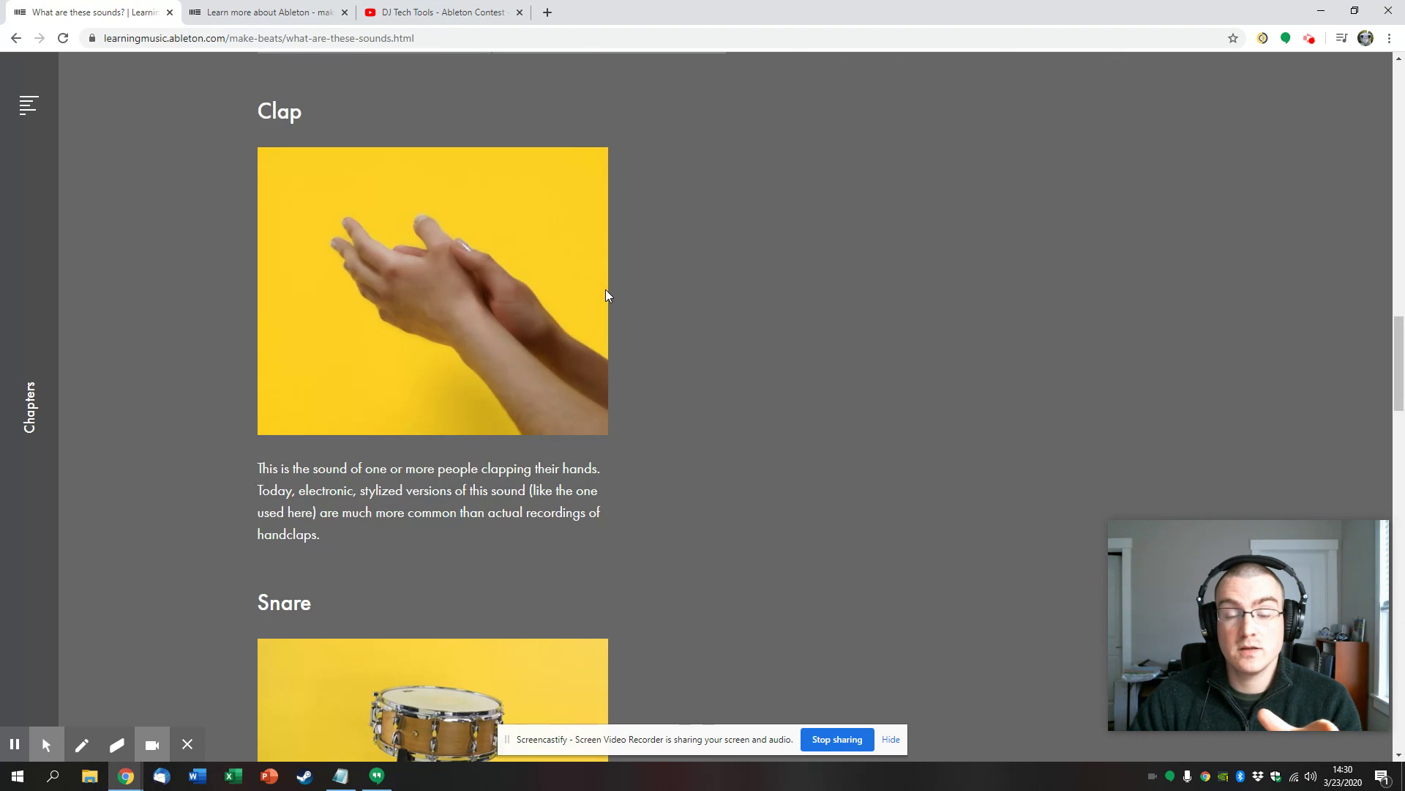
scroll(605, 290, down, 5)
scroll(606, 294, down, 4)
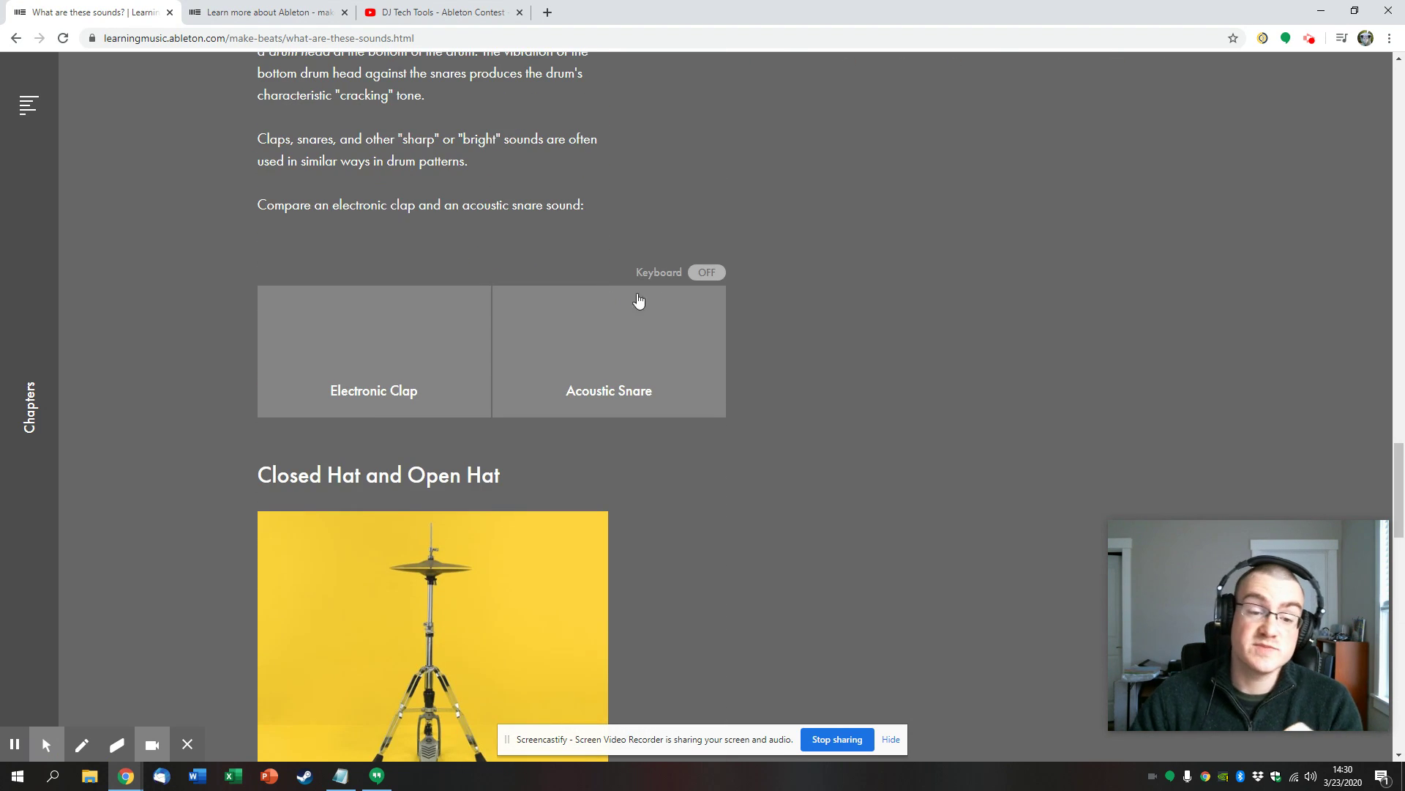
Enable keyboard play, play Electronic Clap (1) and Acoustic Snare (2) twice each, then disable it
click(655, 280)
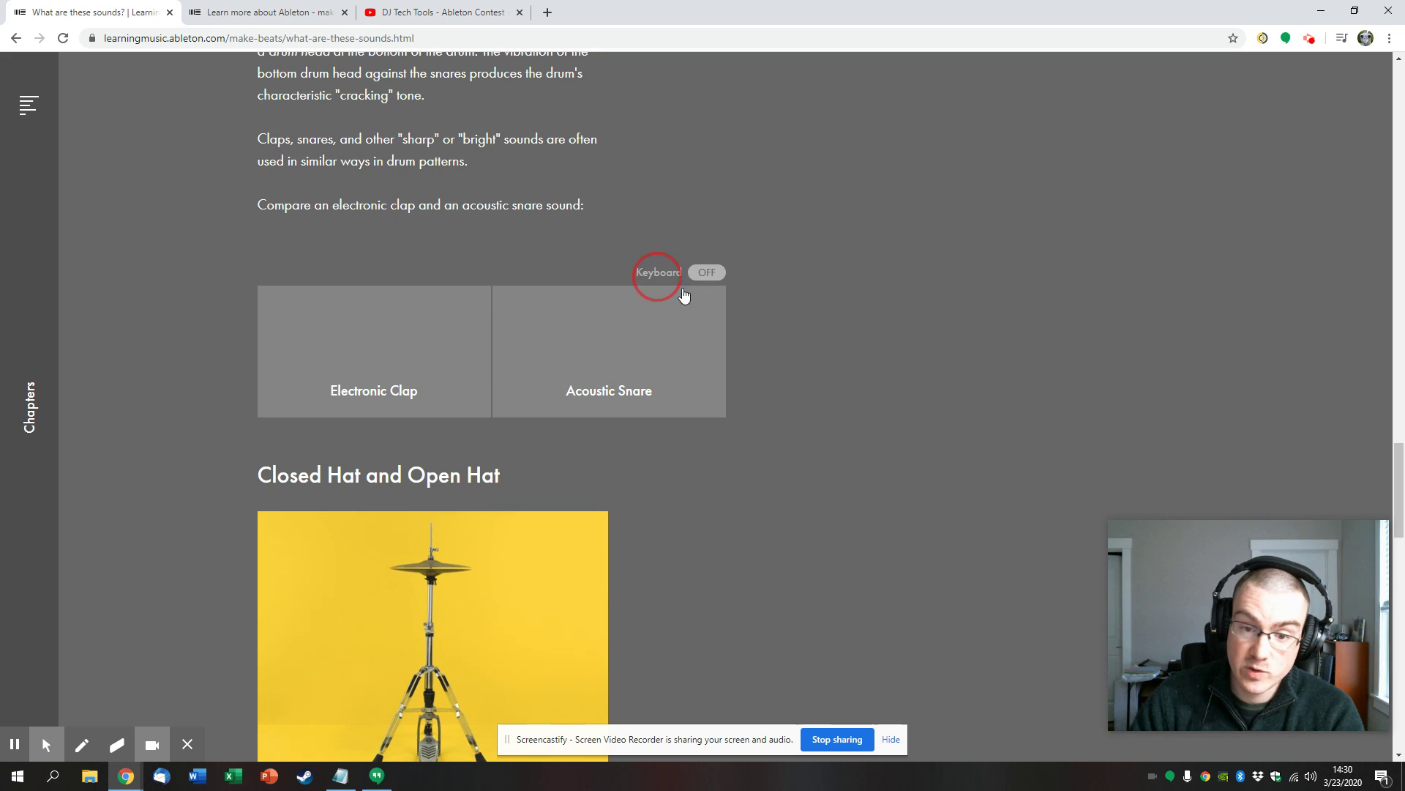
click(694, 299)
click(648, 281)
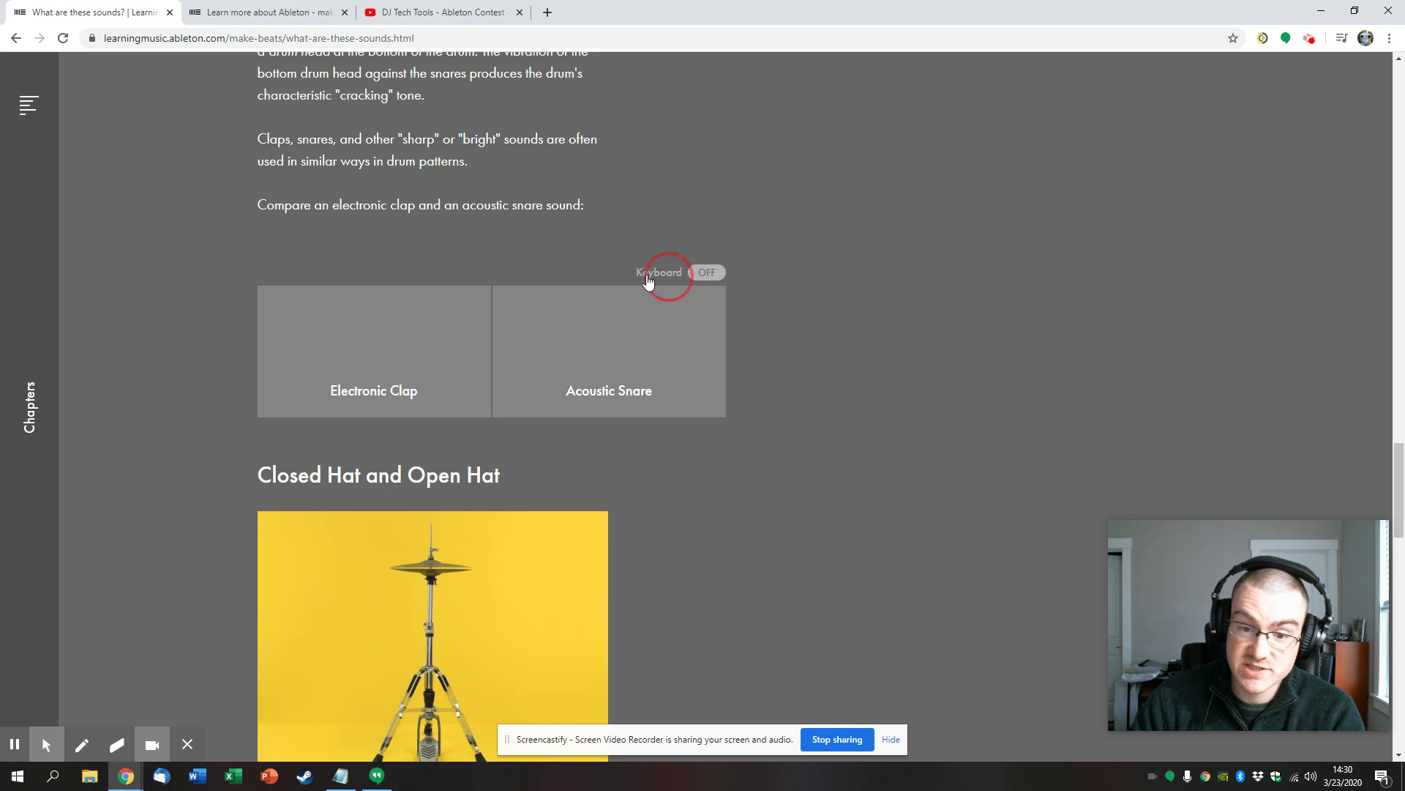
click(711, 276)
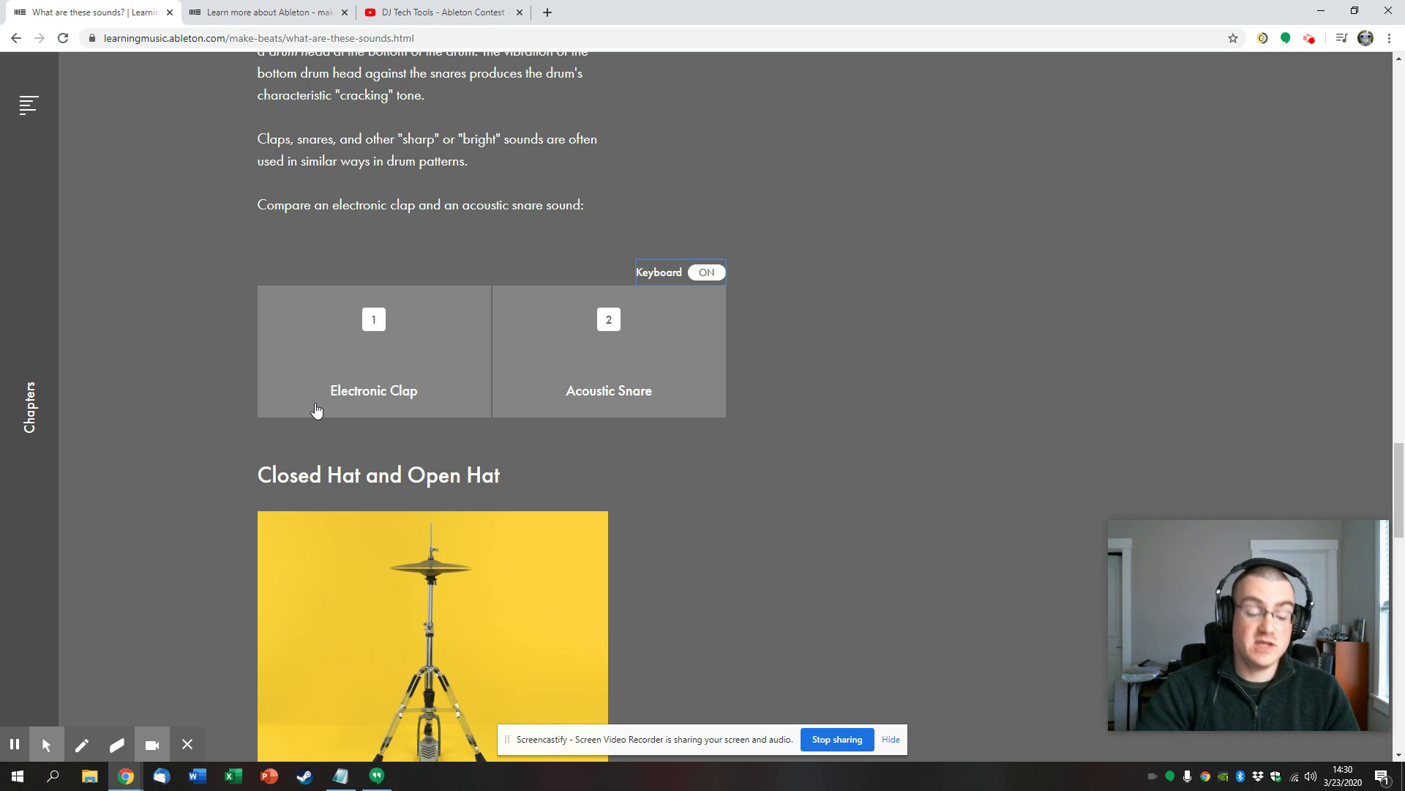
key(1)
key(2)
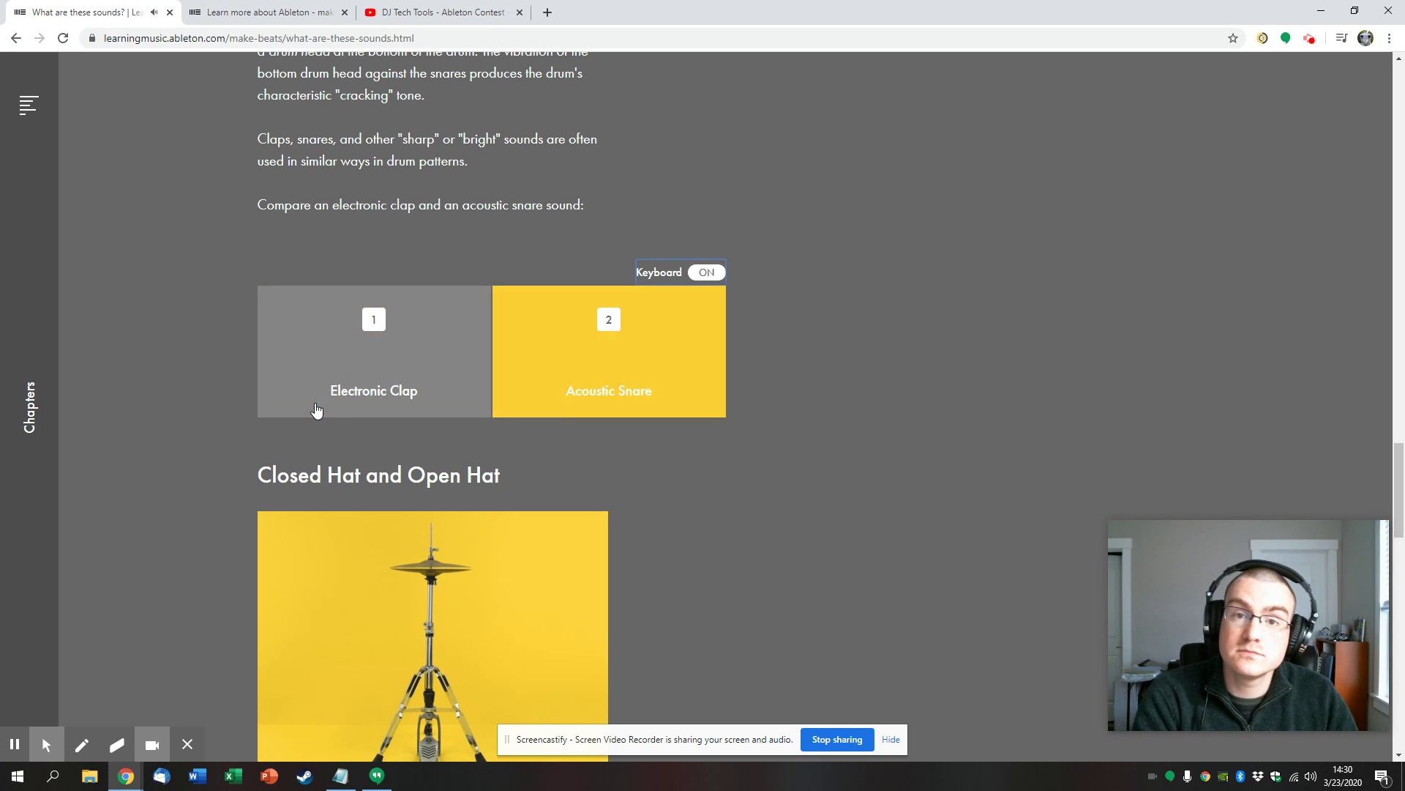
key(1)
key(2)
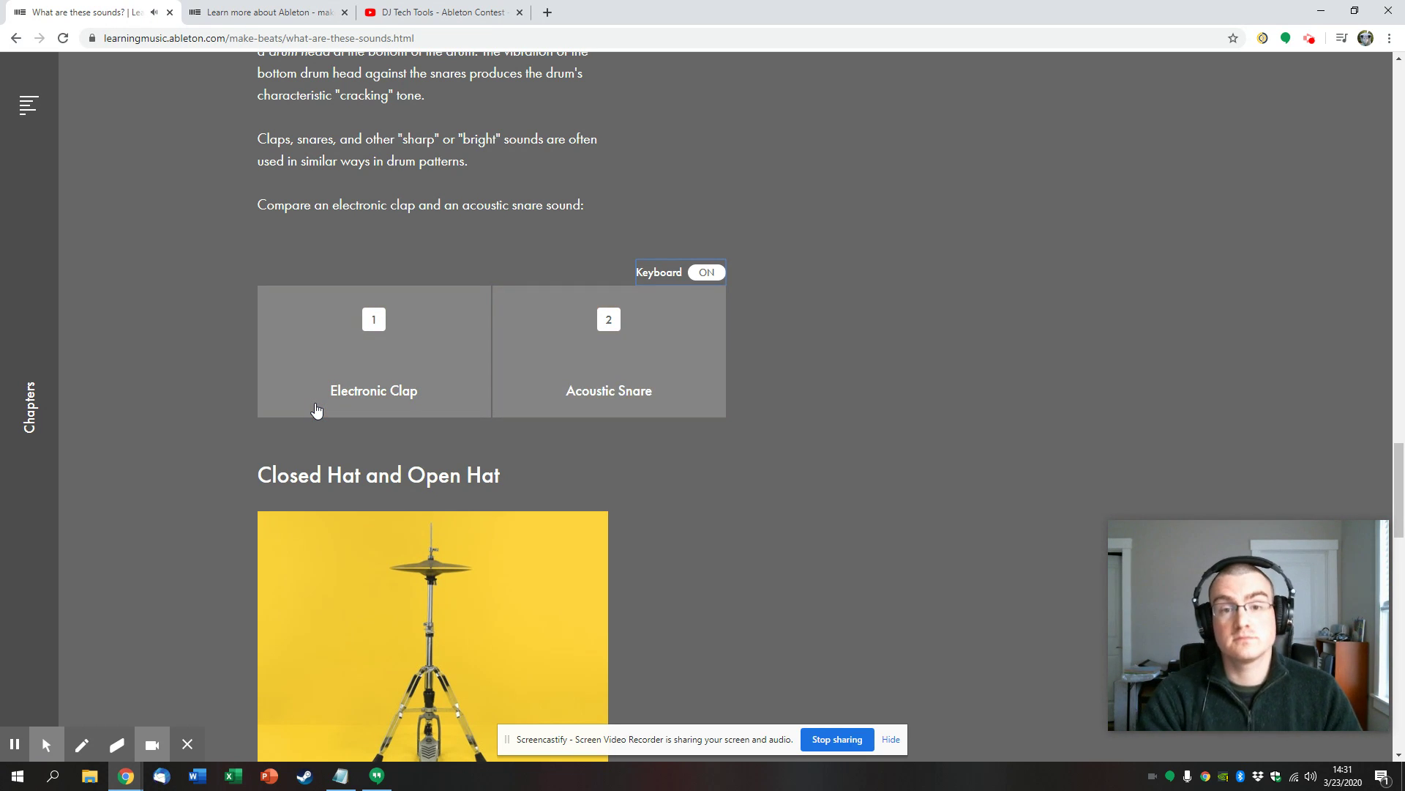
click(707, 272)
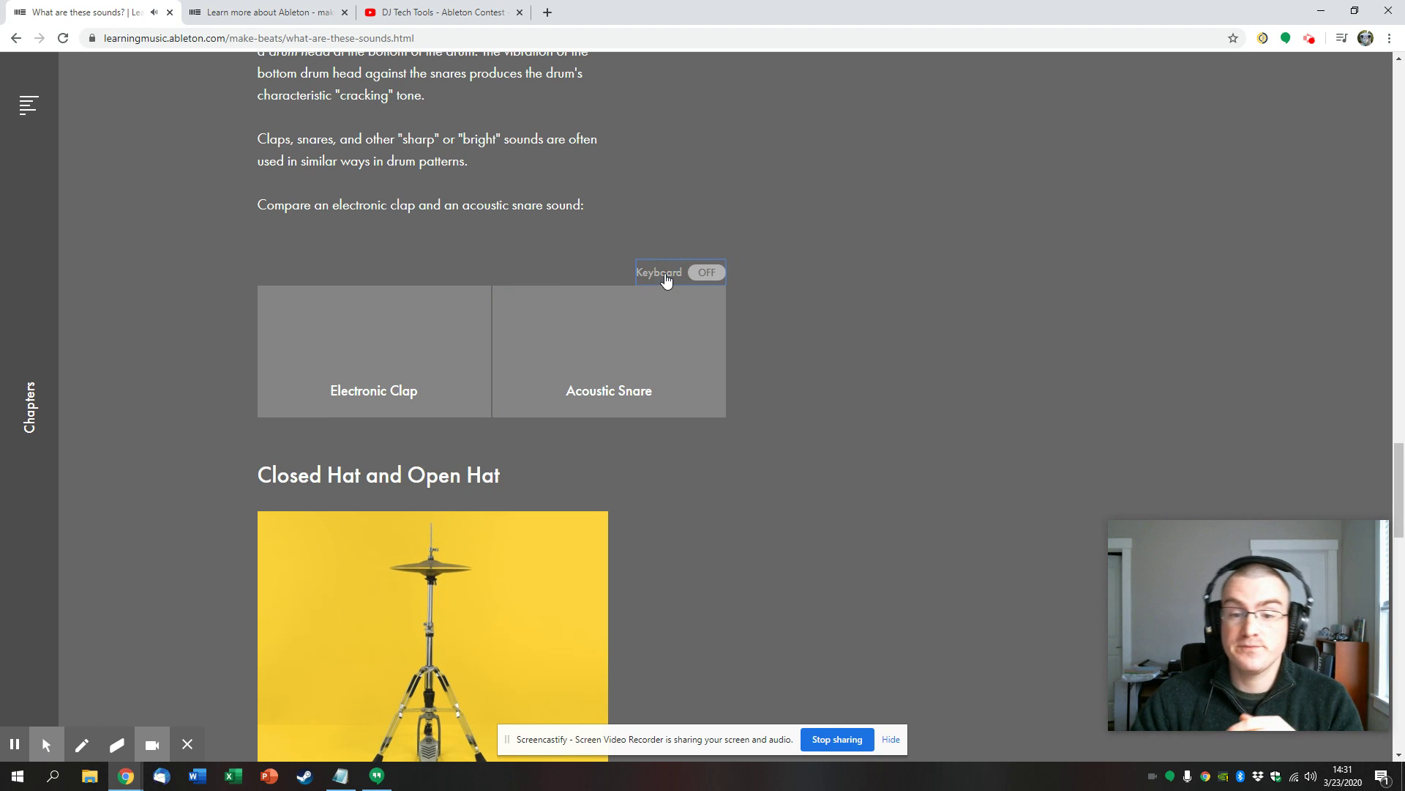
scroll(683, 275, down, 6)
scroll(689, 274, down, 7)
scroll(688, 279, up, 2)
scroll(1220, 178, up, 2)
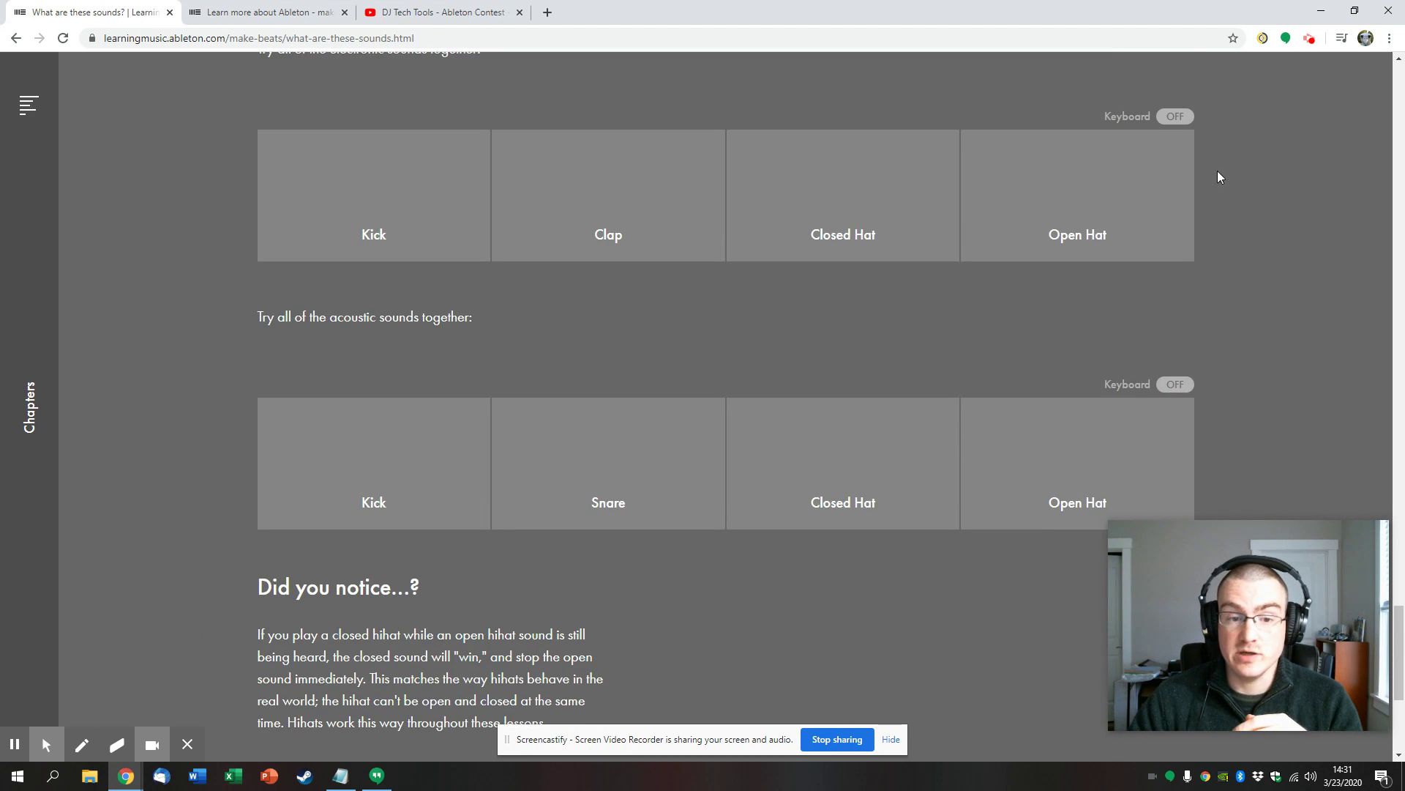
scroll(1193, 305, up, 1)
Enable keyboard play for the electronic pads and play Kick (1) and Closed Hat (3) twice each
drag(258, 212, 512, 204)
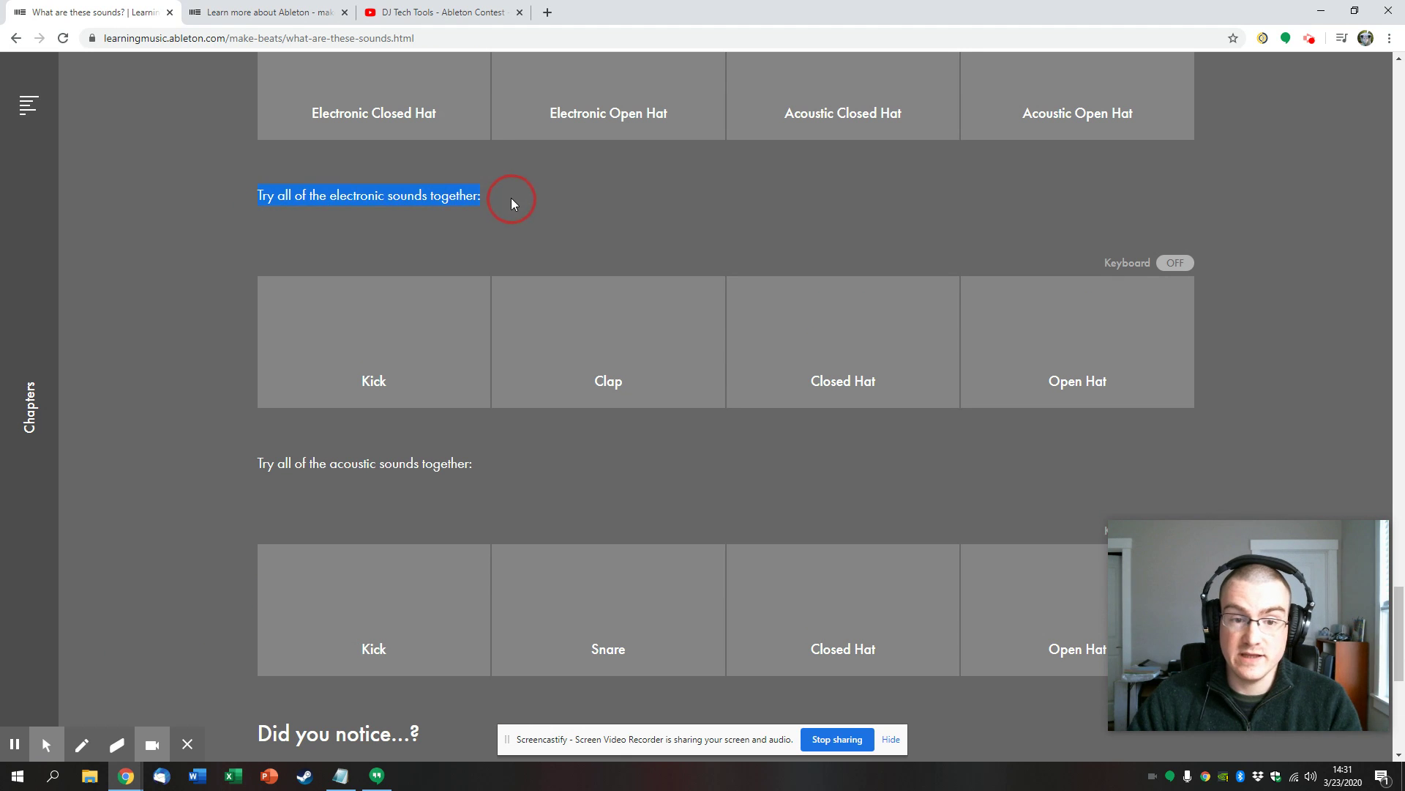
click(1156, 271)
key(1)
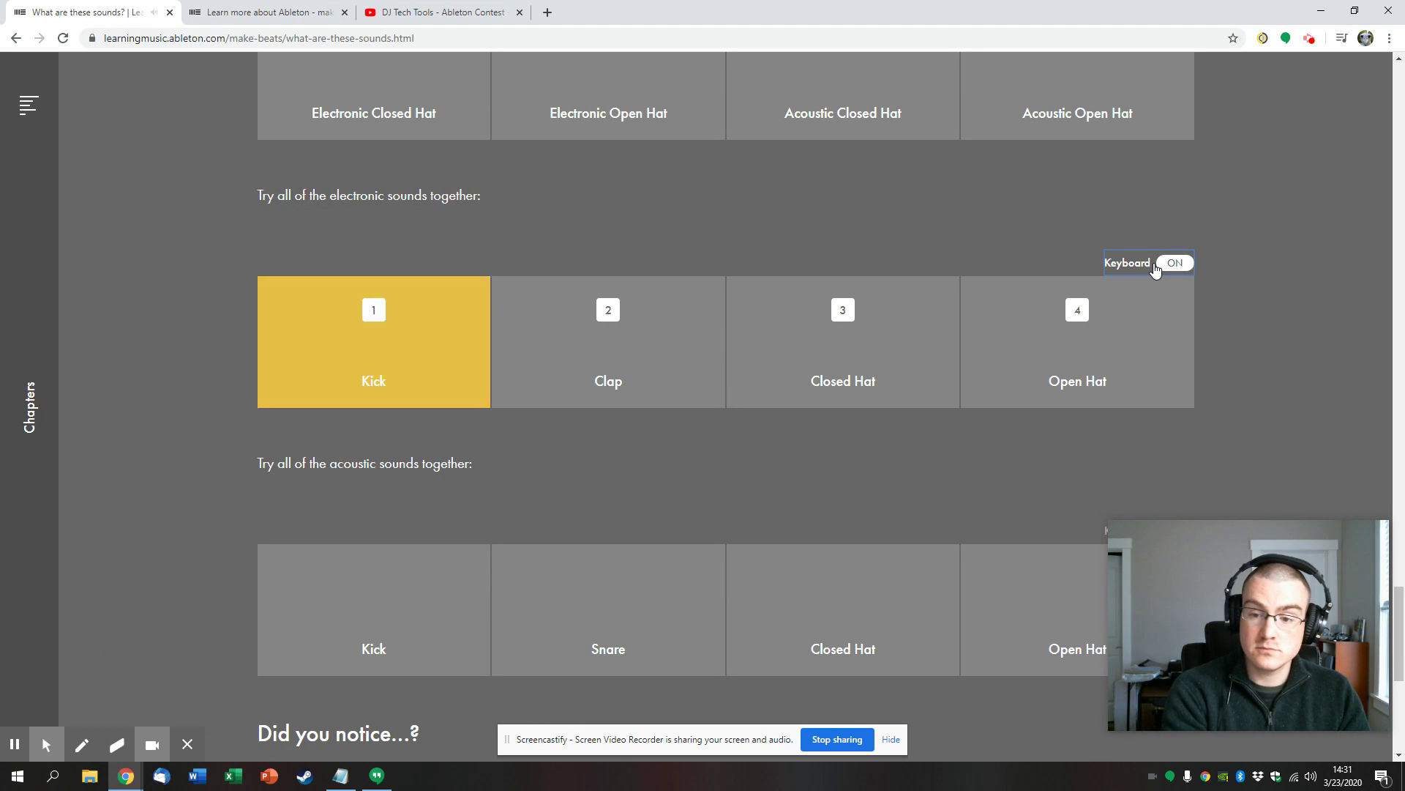
key(3)
key(1)
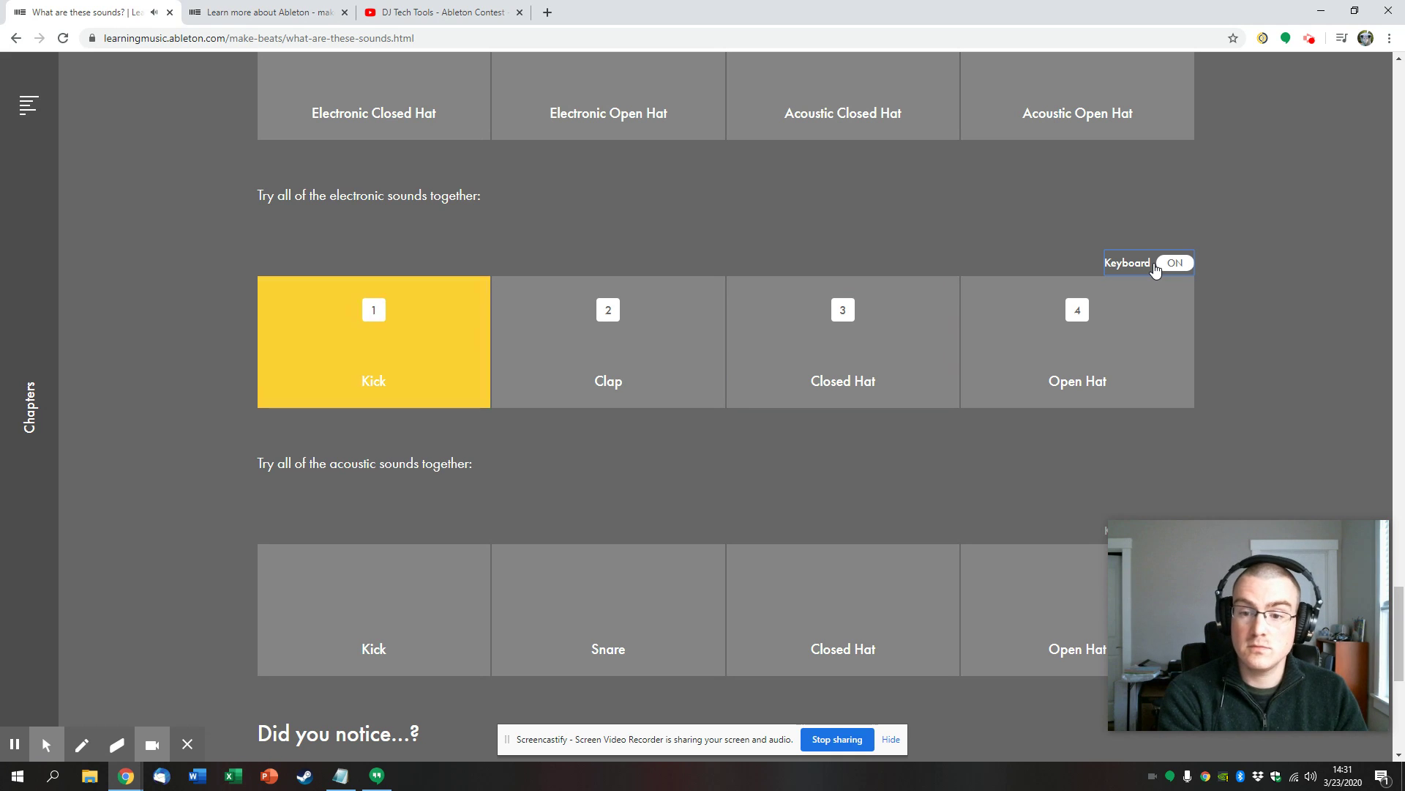
key(3)
scroll(1016, 527, down, 4)
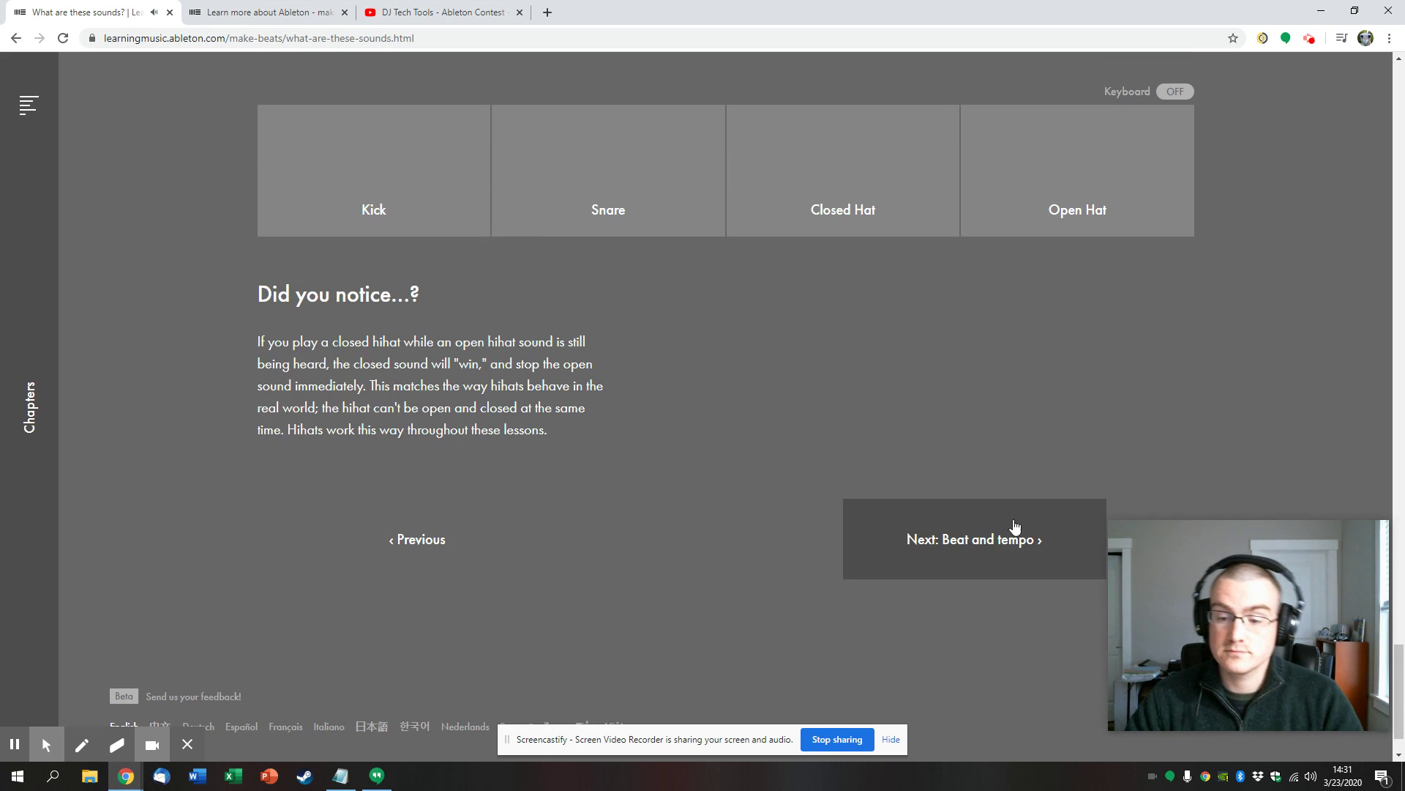
scroll(718, 541, up, 5)
Open the Chapters menu to reach the Beats lessons, including Play with beats
click(28, 105)
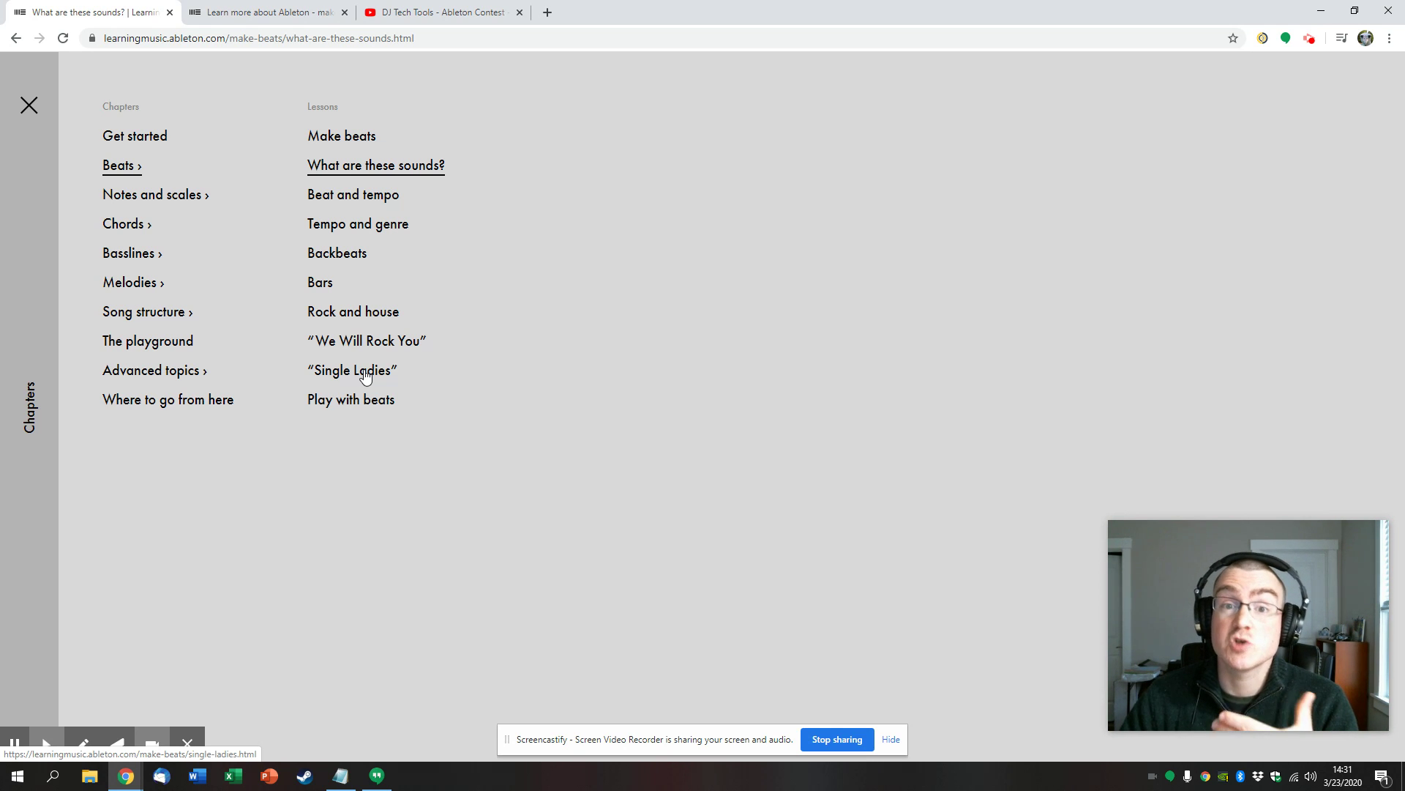
Open Play with beats, play open hats on steps 1, 5 and claps on 3, 7, then clear
click(373, 400)
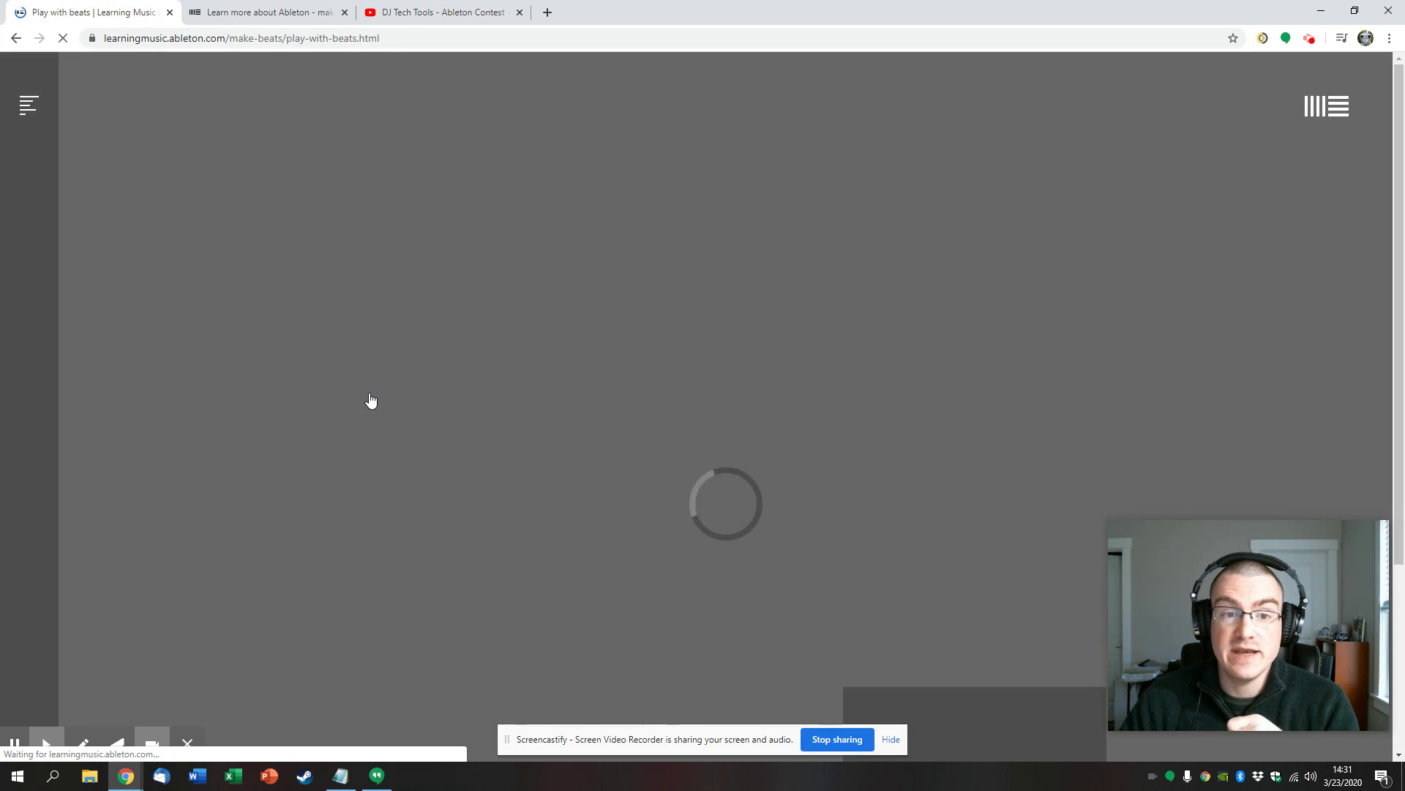
scroll(373, 399, down, 2)
scroll(371, 400, down, 2)
scroll(869, 445, up, 1)
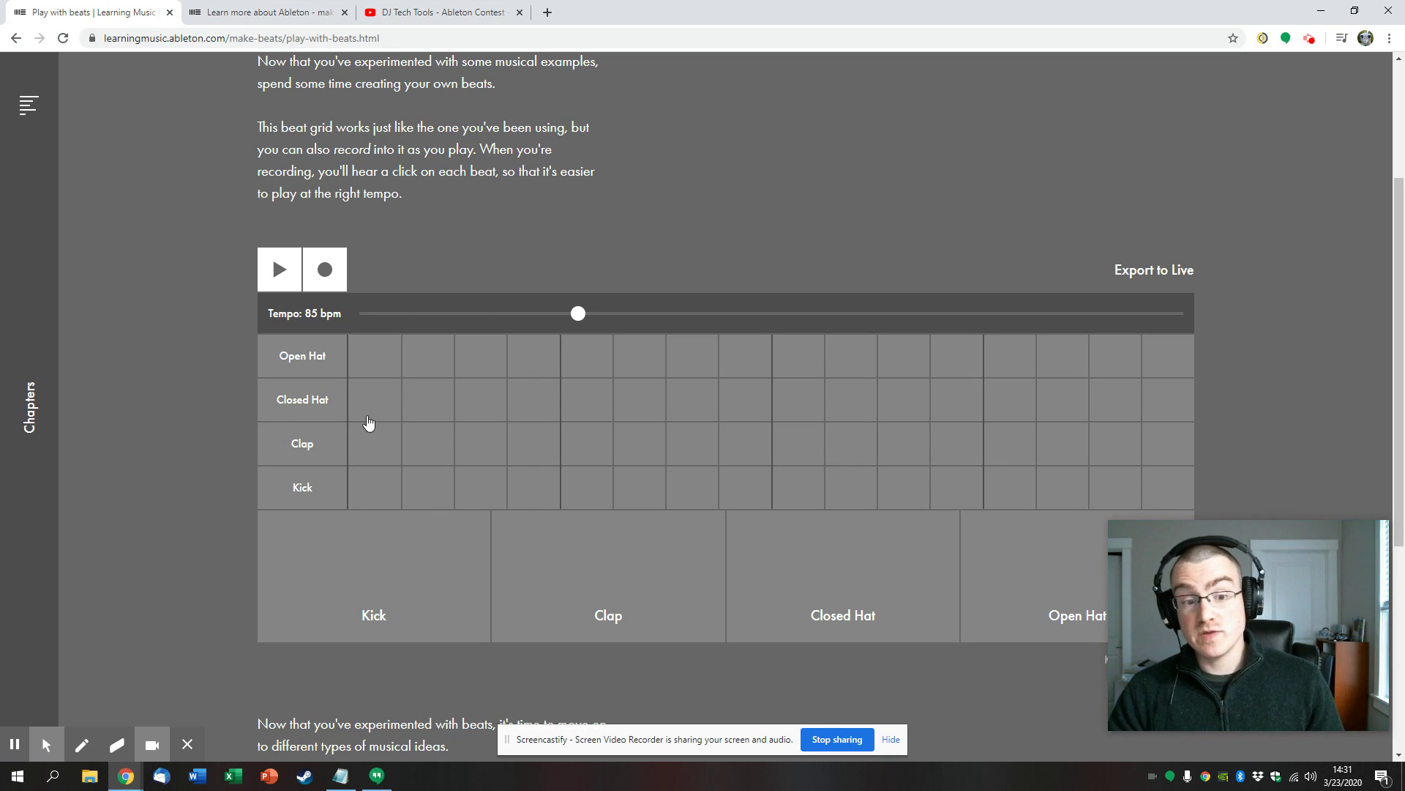
click(381, 369)
click(467, 461)
click(573, 352)
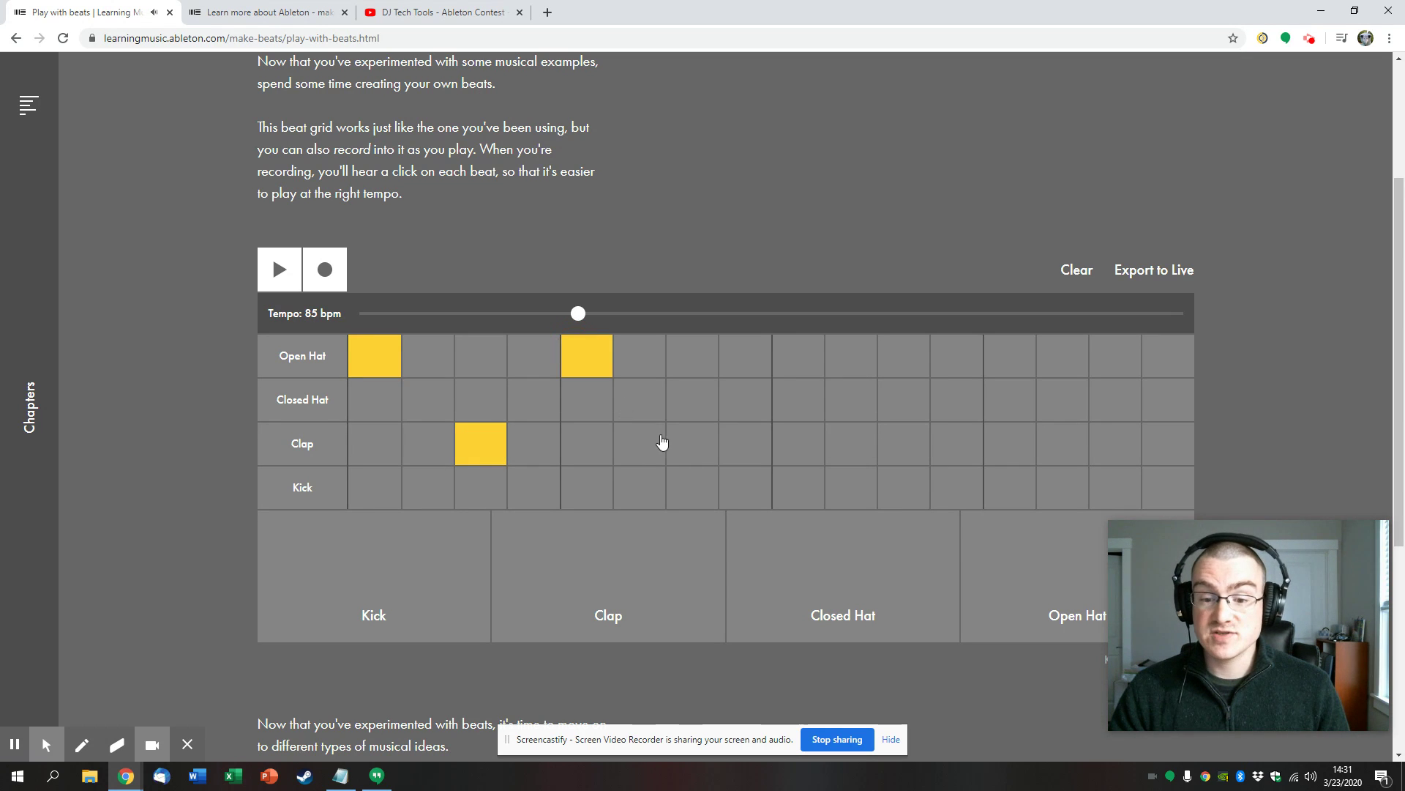
click(683, 450)
click(267, 268)
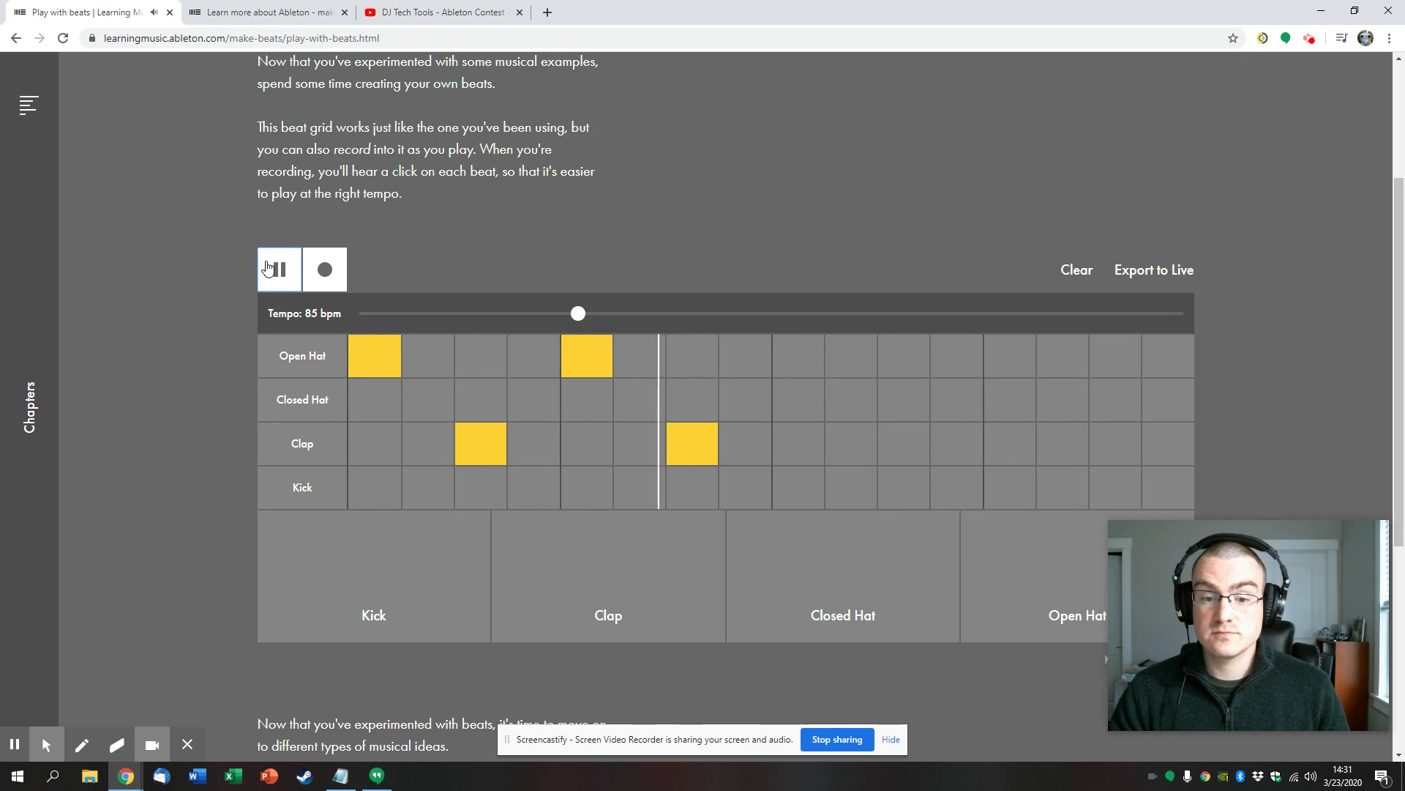
click(1079, 273)
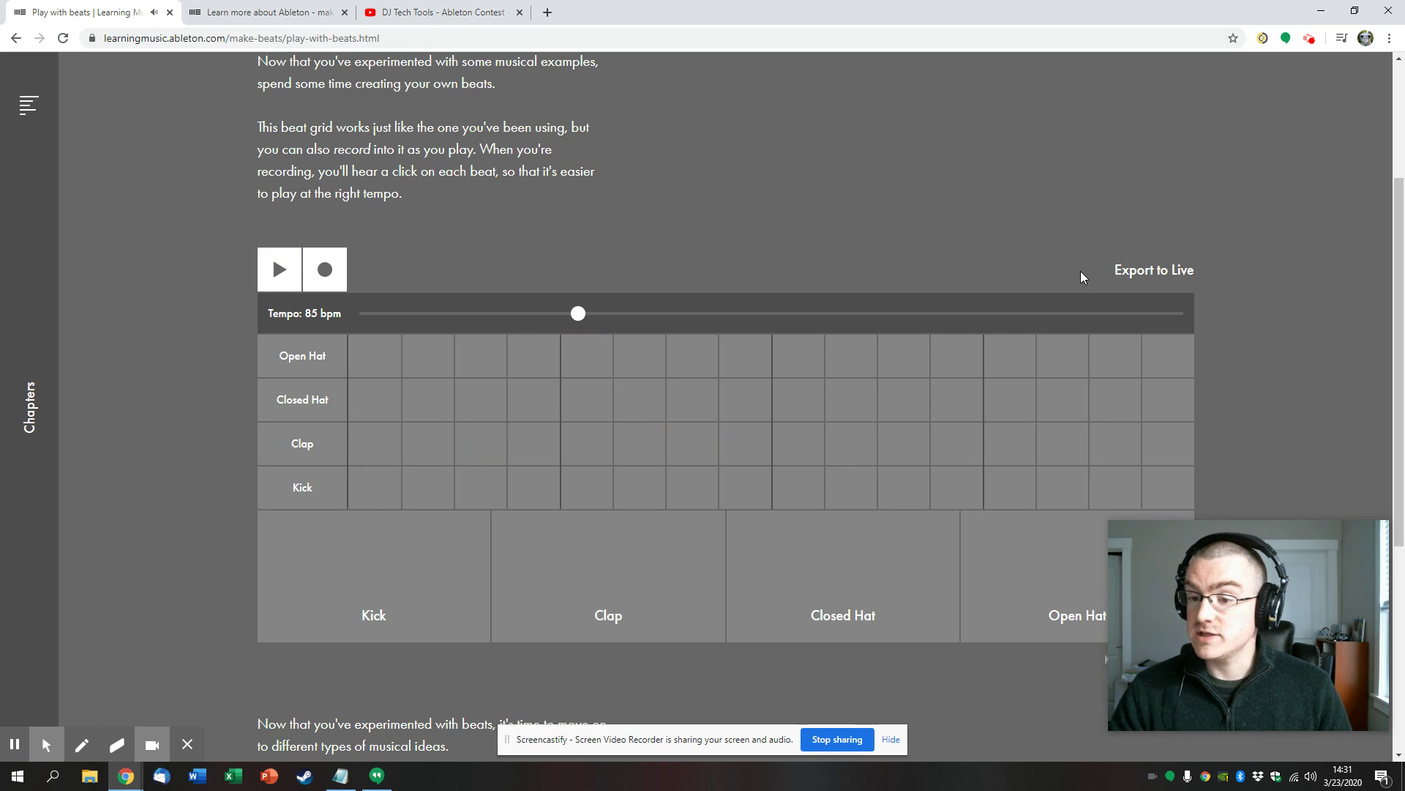
scroll(1147, 373, down, 3)
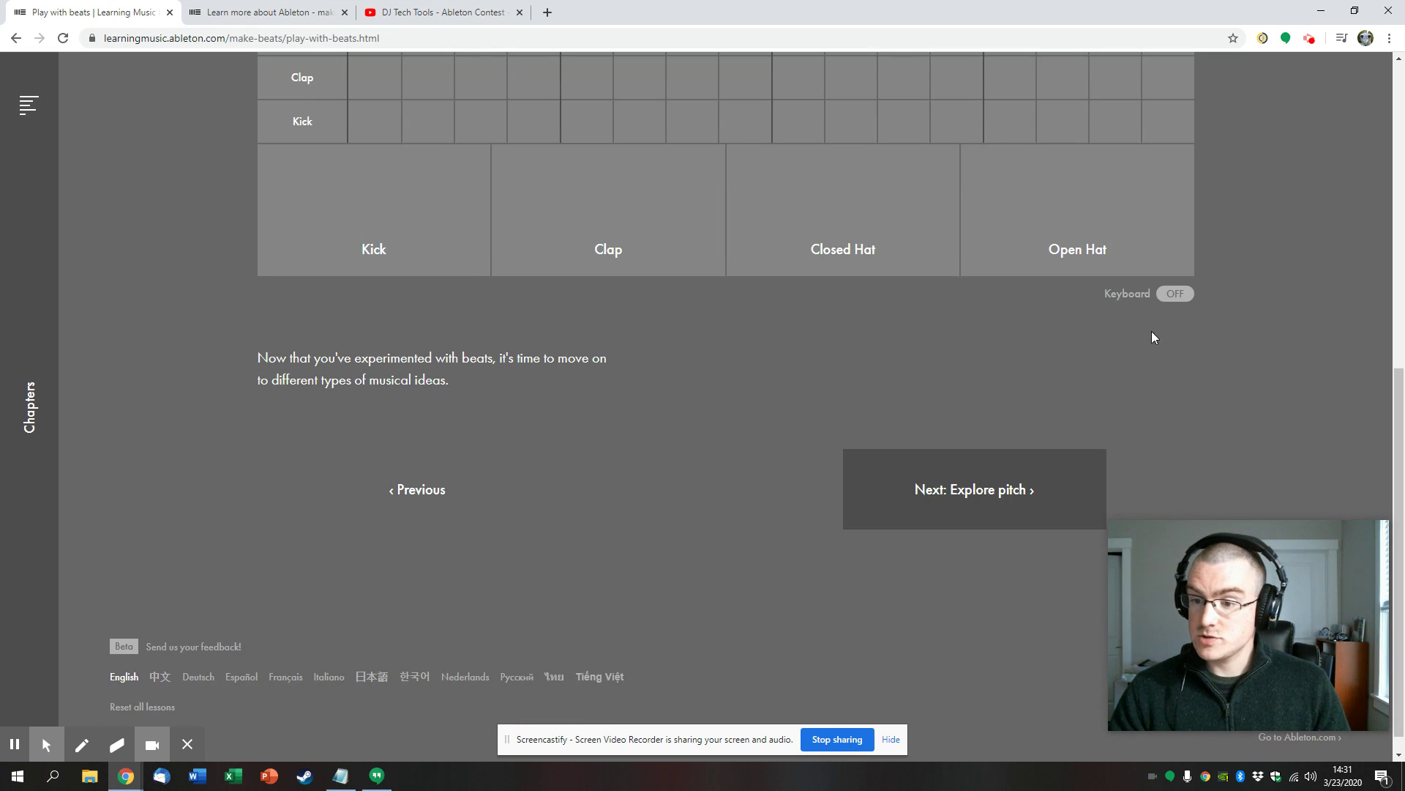
With keyboard play on, record kick (1), clap (2) and closed hat (3) hits, then stop
click(1173, 293)
scroll(992, 406, up, 3)
scroll(988, 402, down, 1)
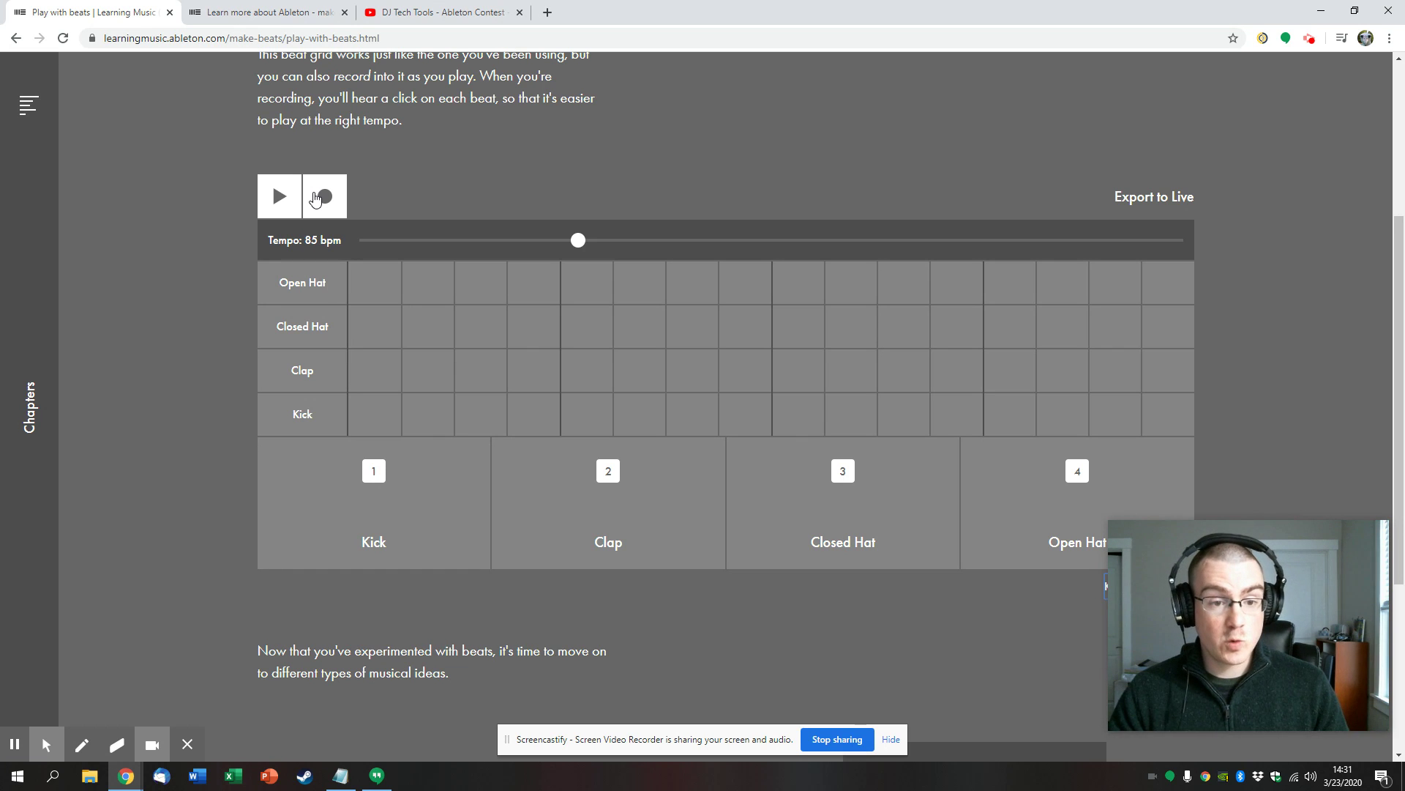
click(316, 199)
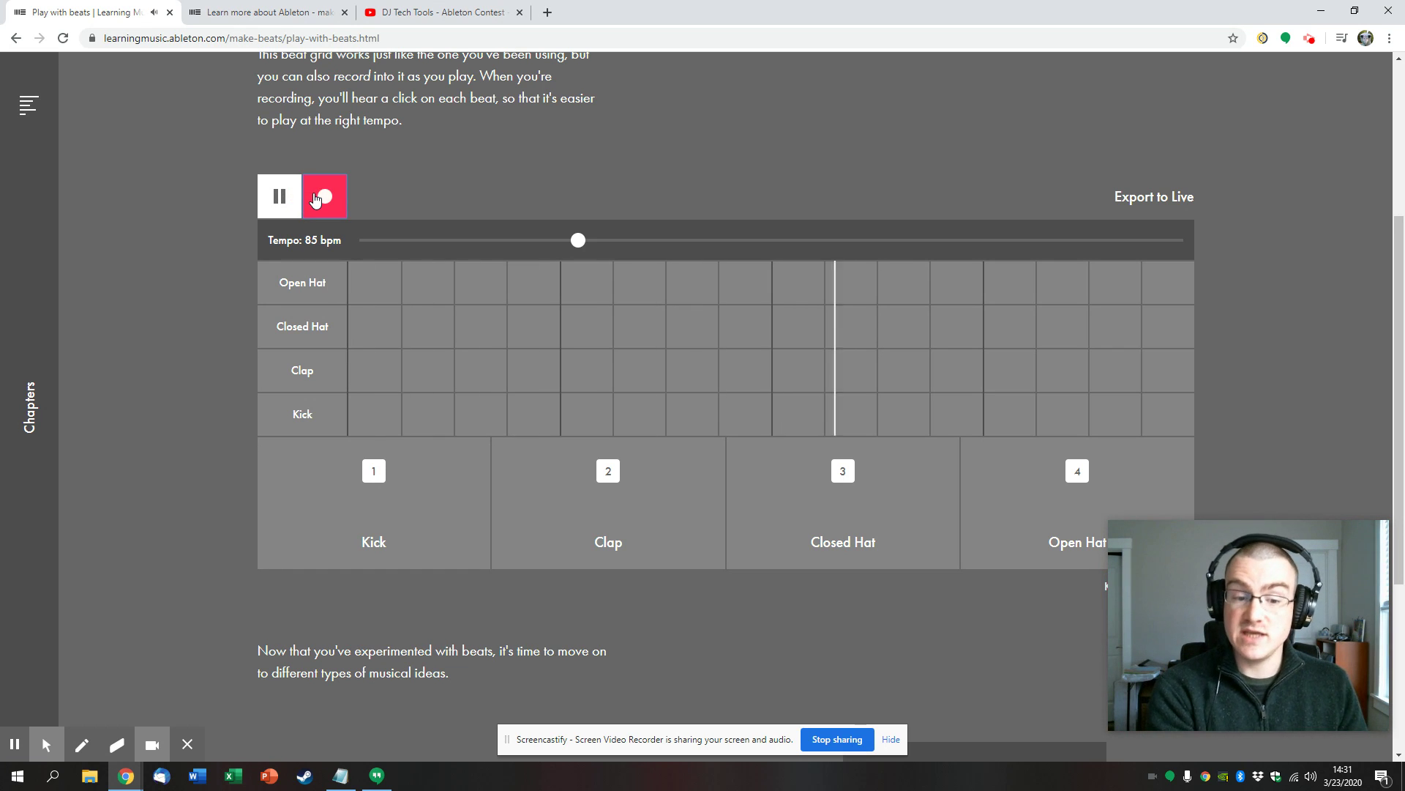
key(1)
key(1)
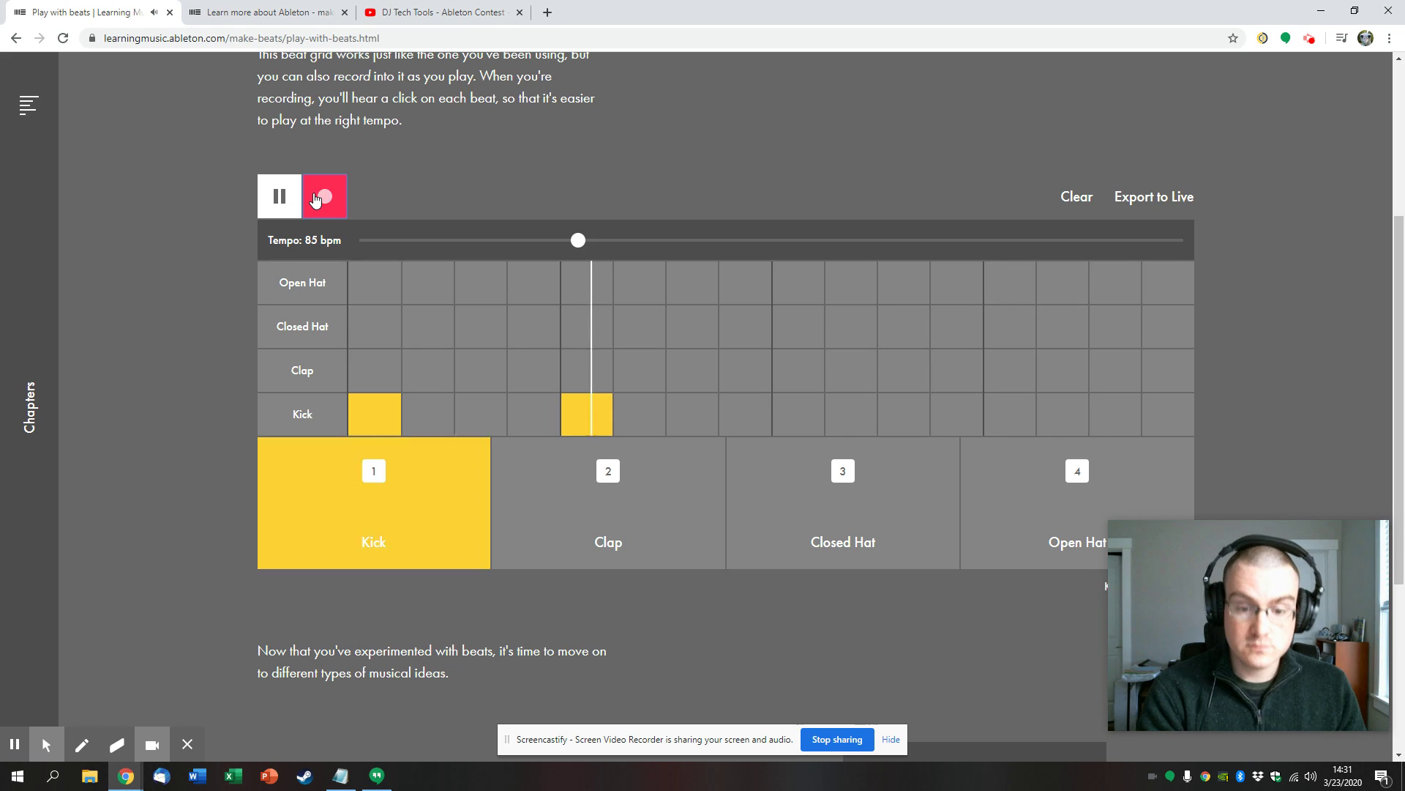
key(1)
key(1)
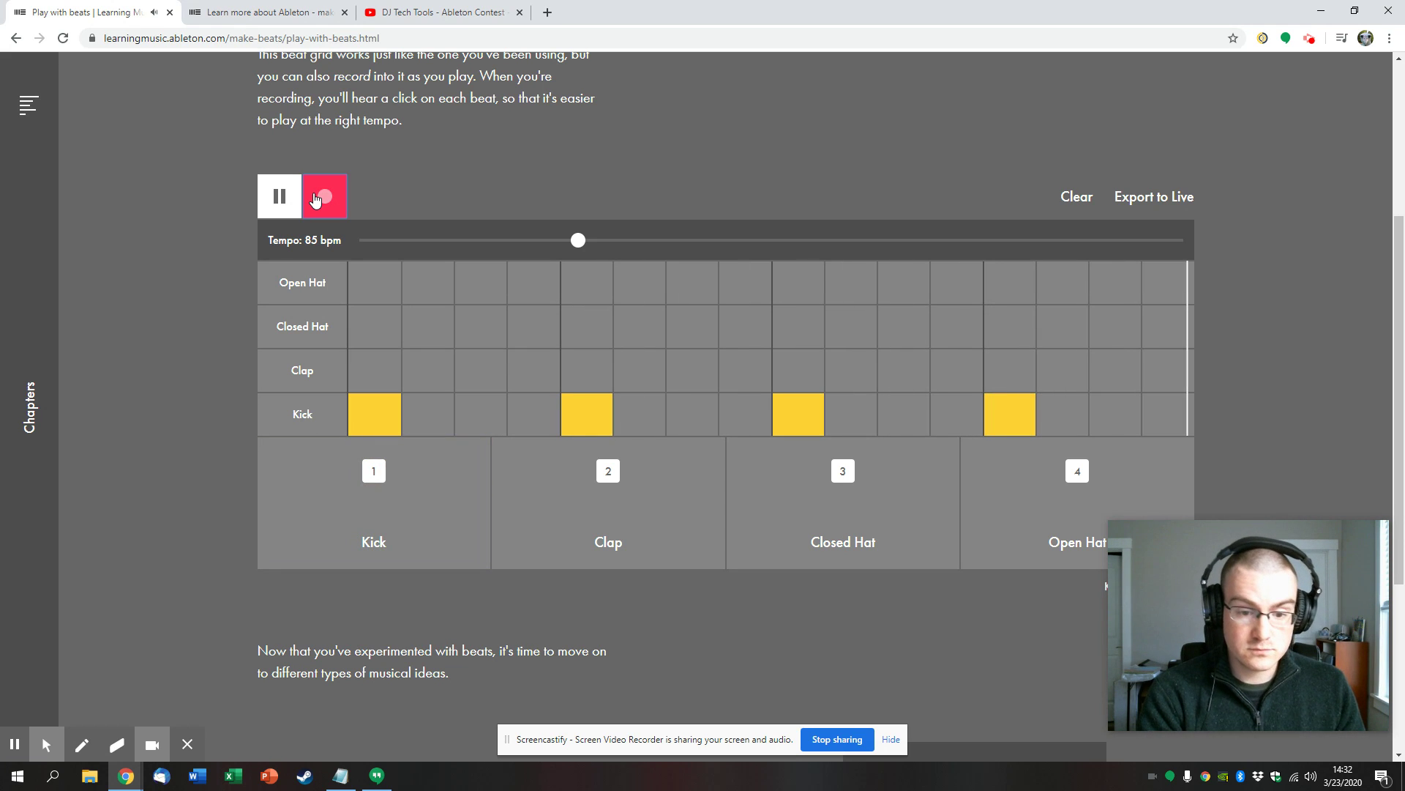
key(2)
key(2)
key(2)
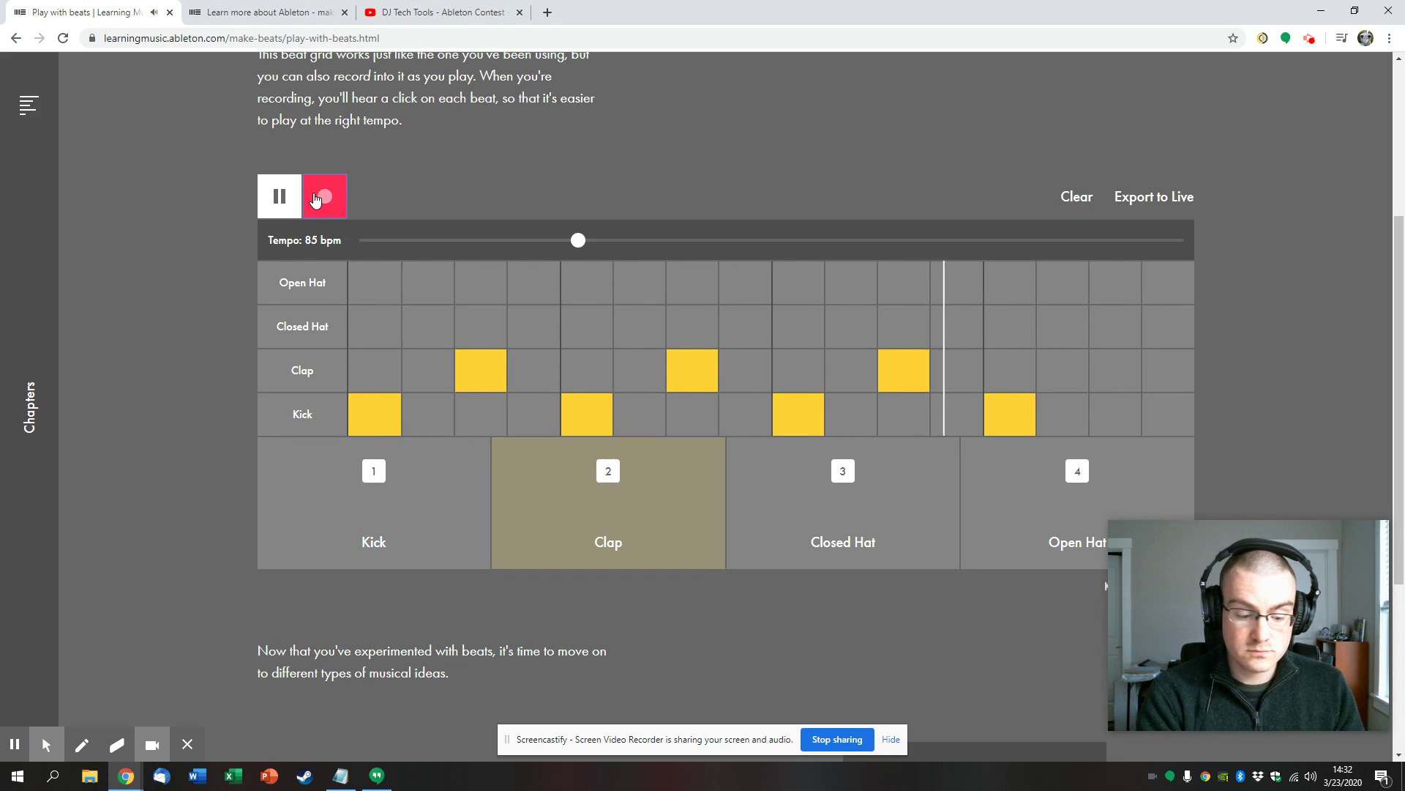
key(2)
key(3)
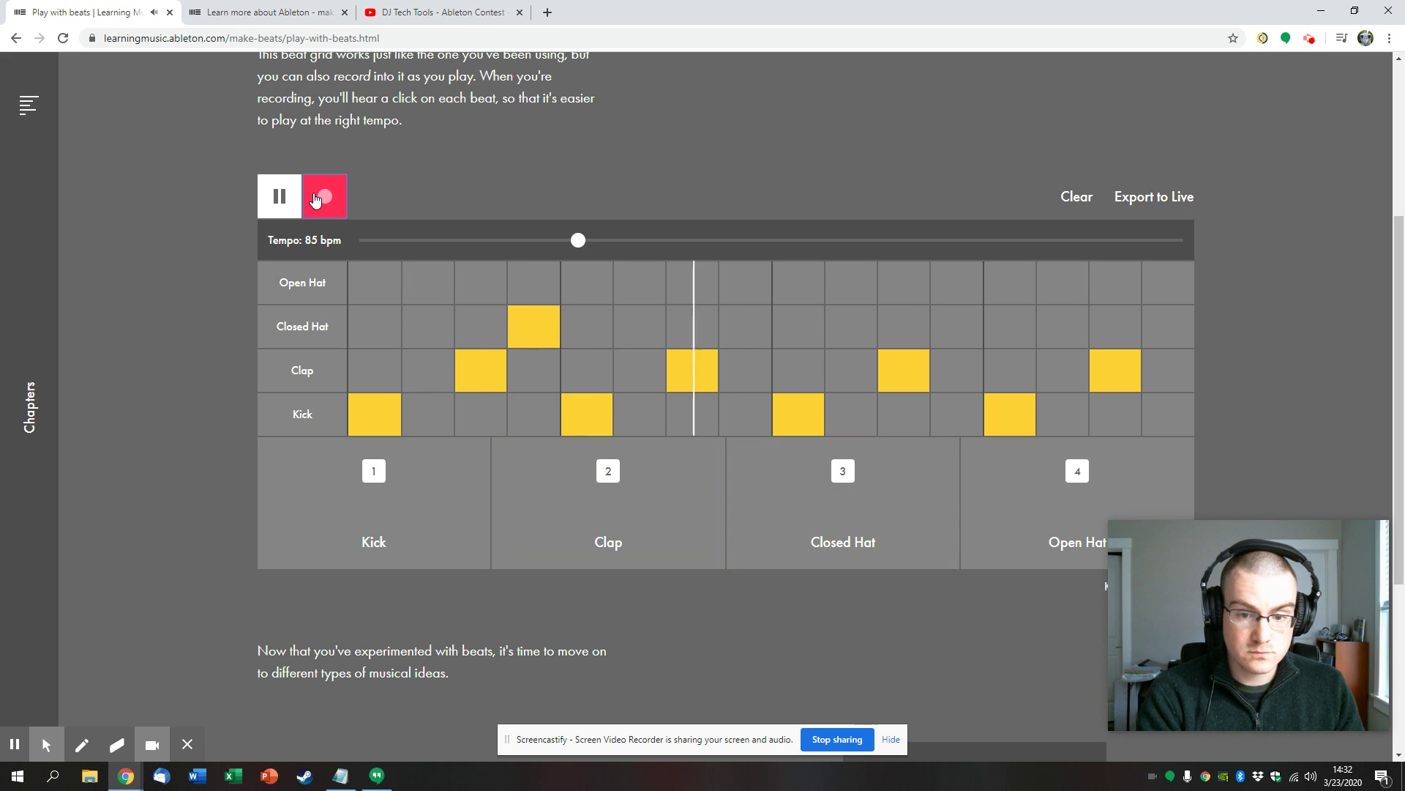
key(3)
key(3)
key(3)
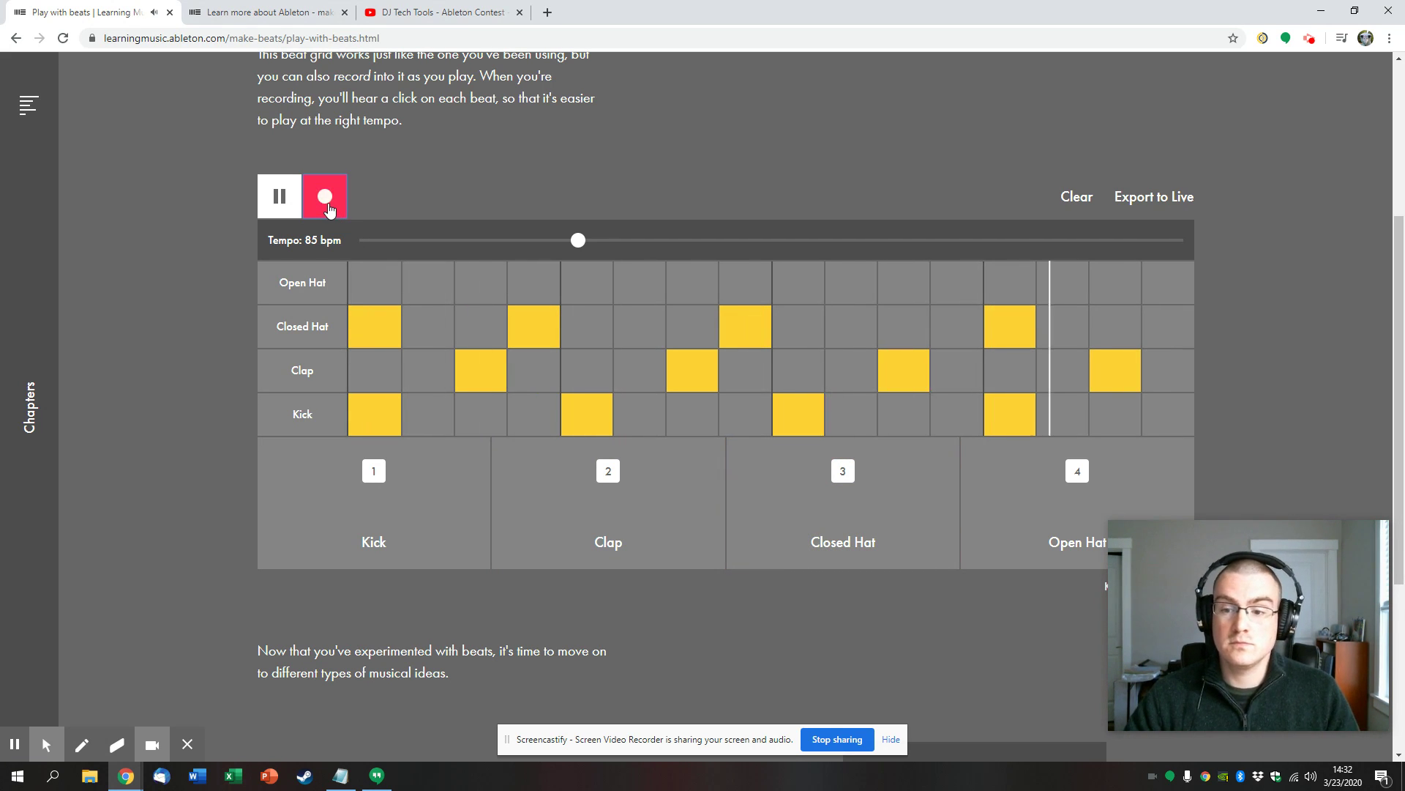
click(288, 201)
Move the closed hats from steps 1 and 12 to steps 11 and 16
click(387, 329)
click(958, 332)
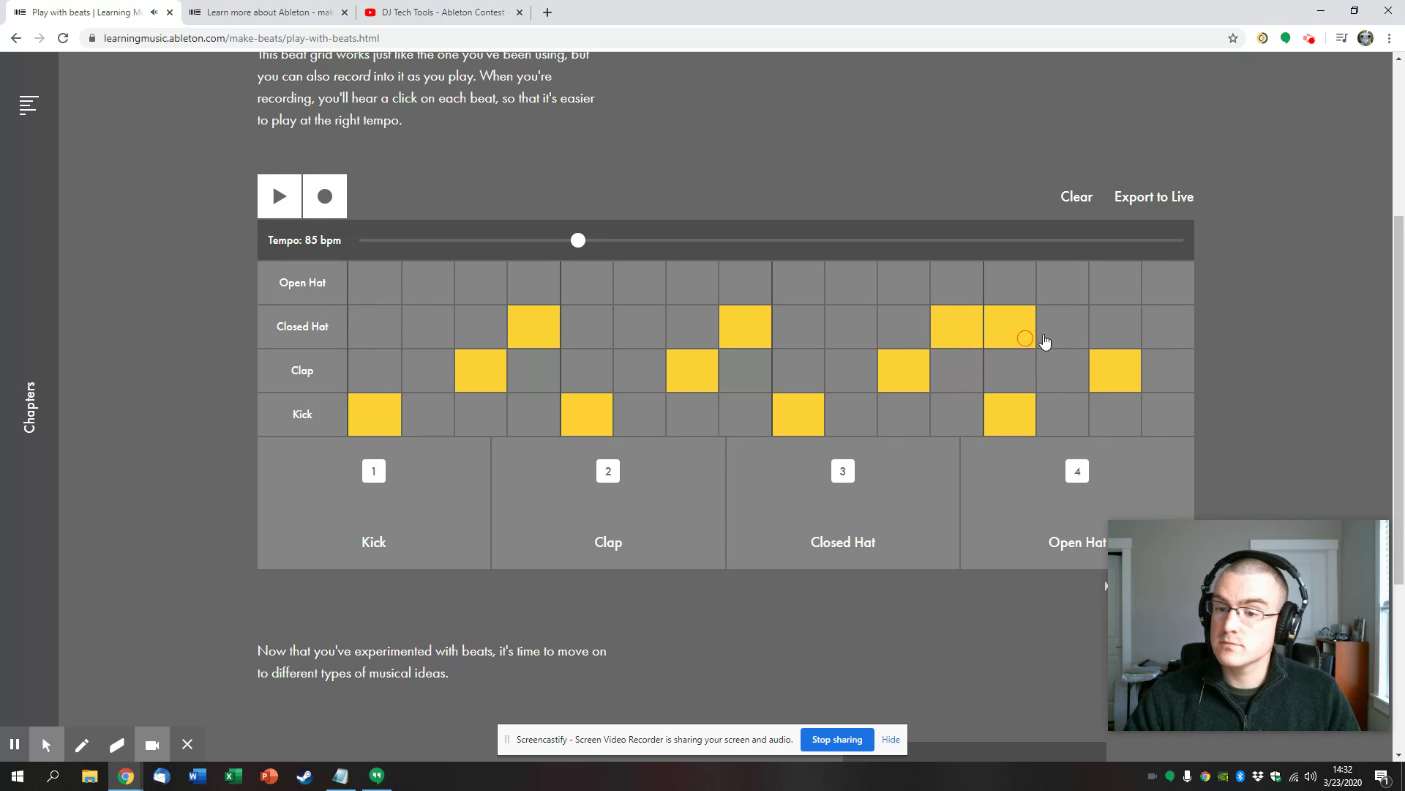
click(1037, 335)
click(1171, 334)
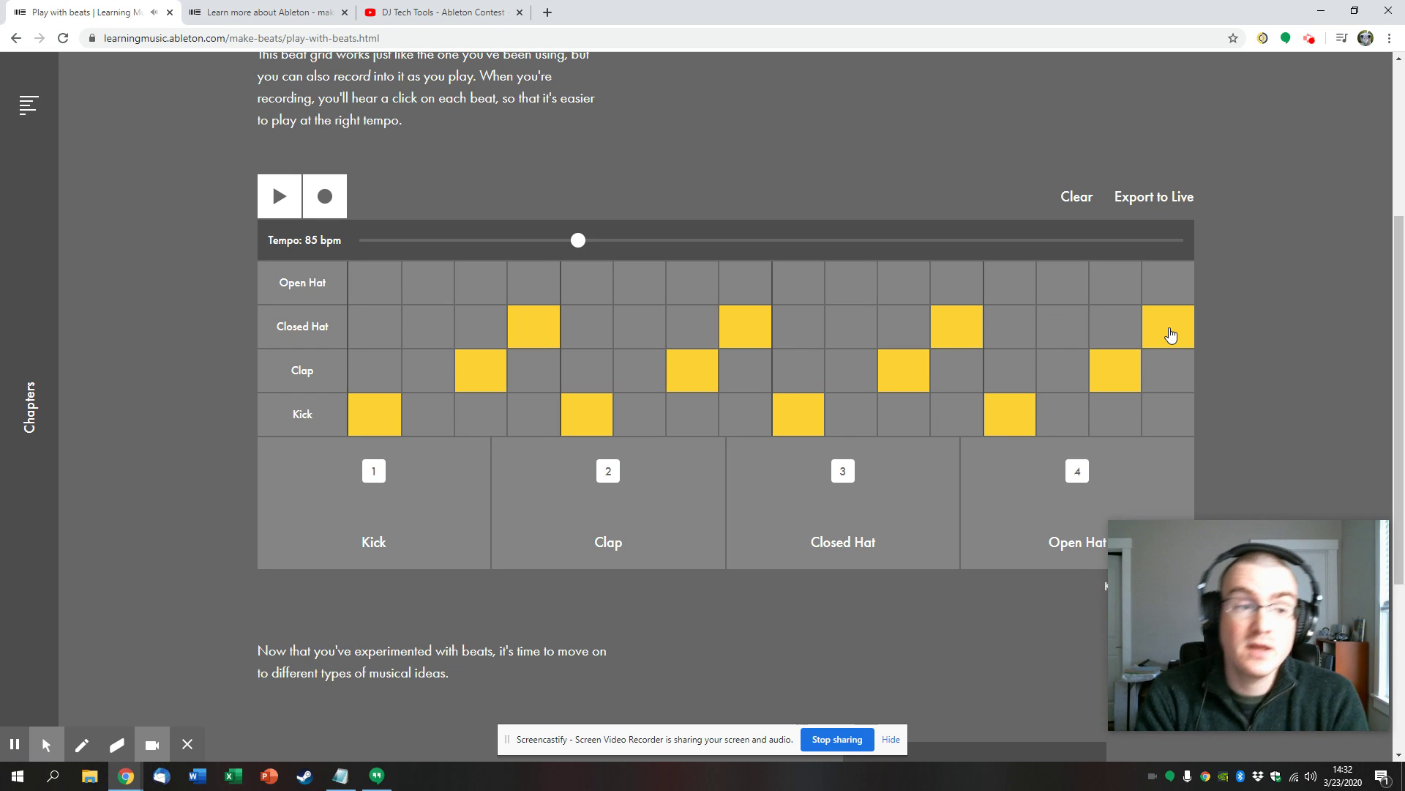
Open the chapters and lessons list from the top-left hamburger icon
click(43, 105)
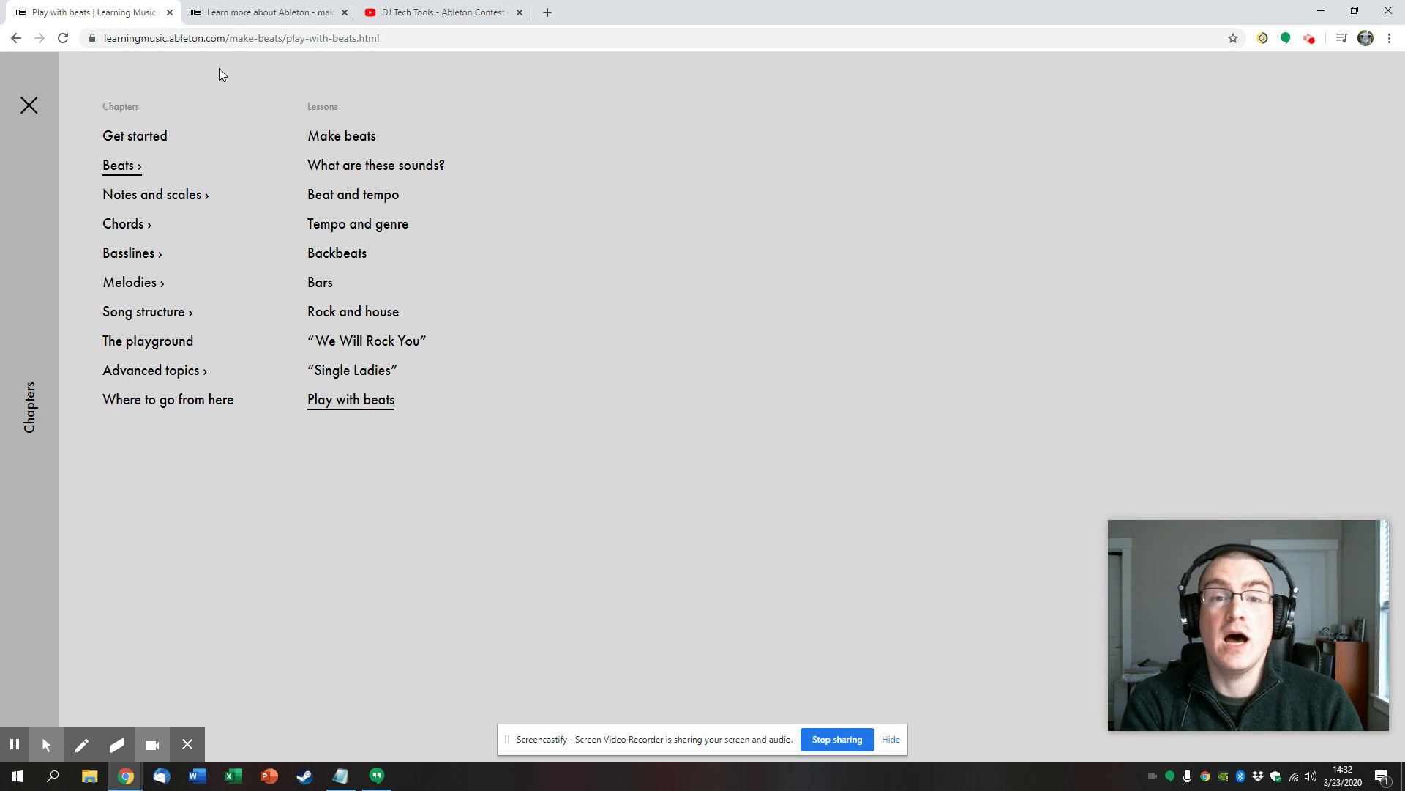
click(434, 12)
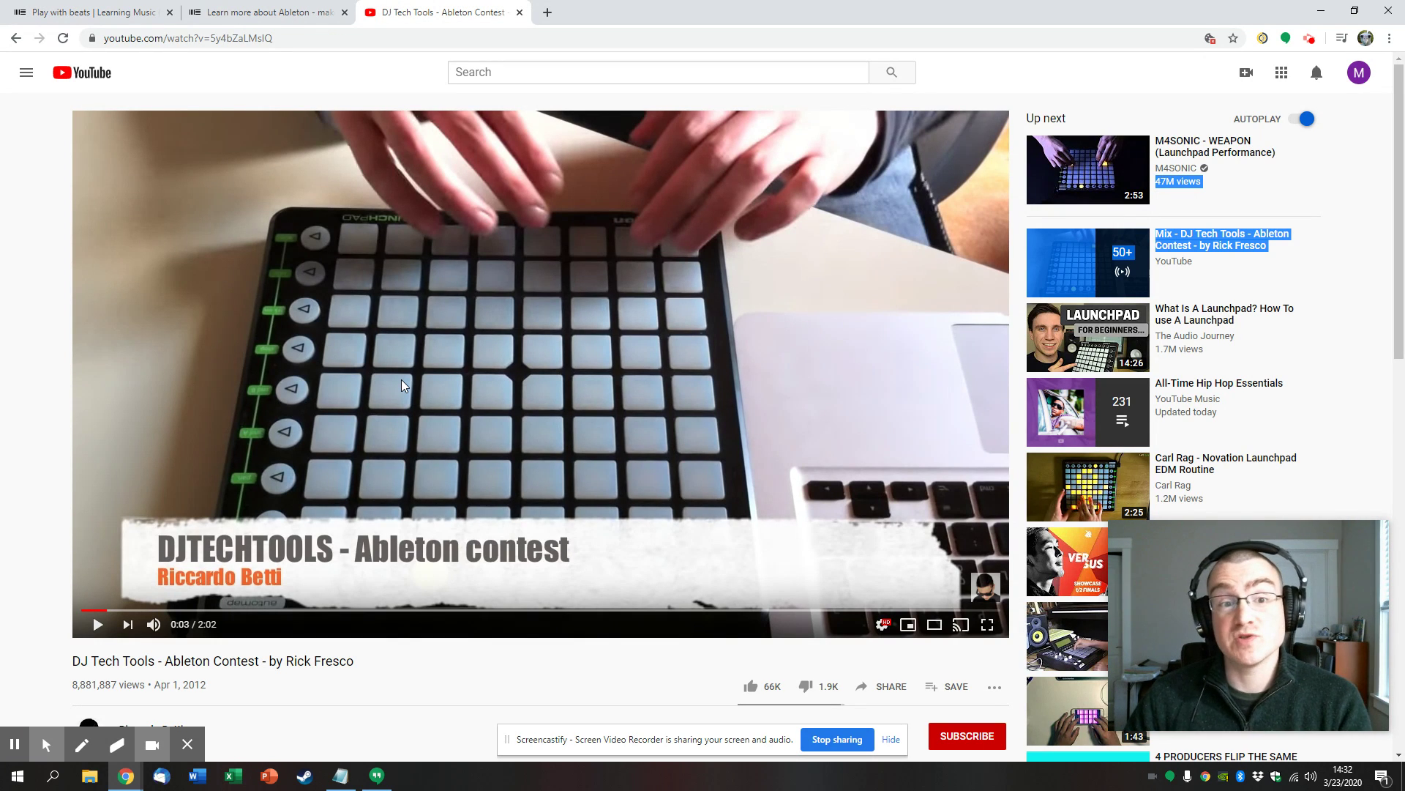
click(129, 9)
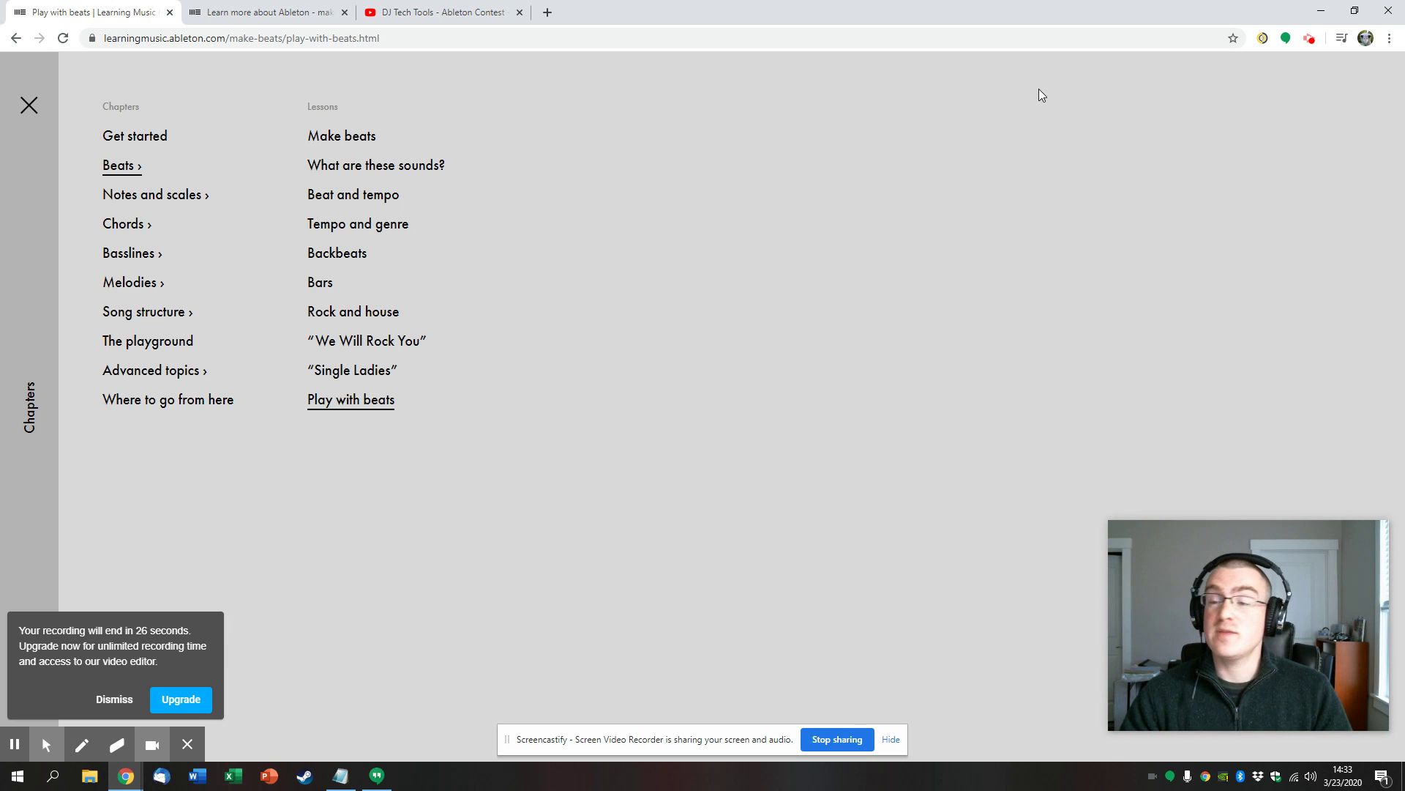
click(1309, 41)
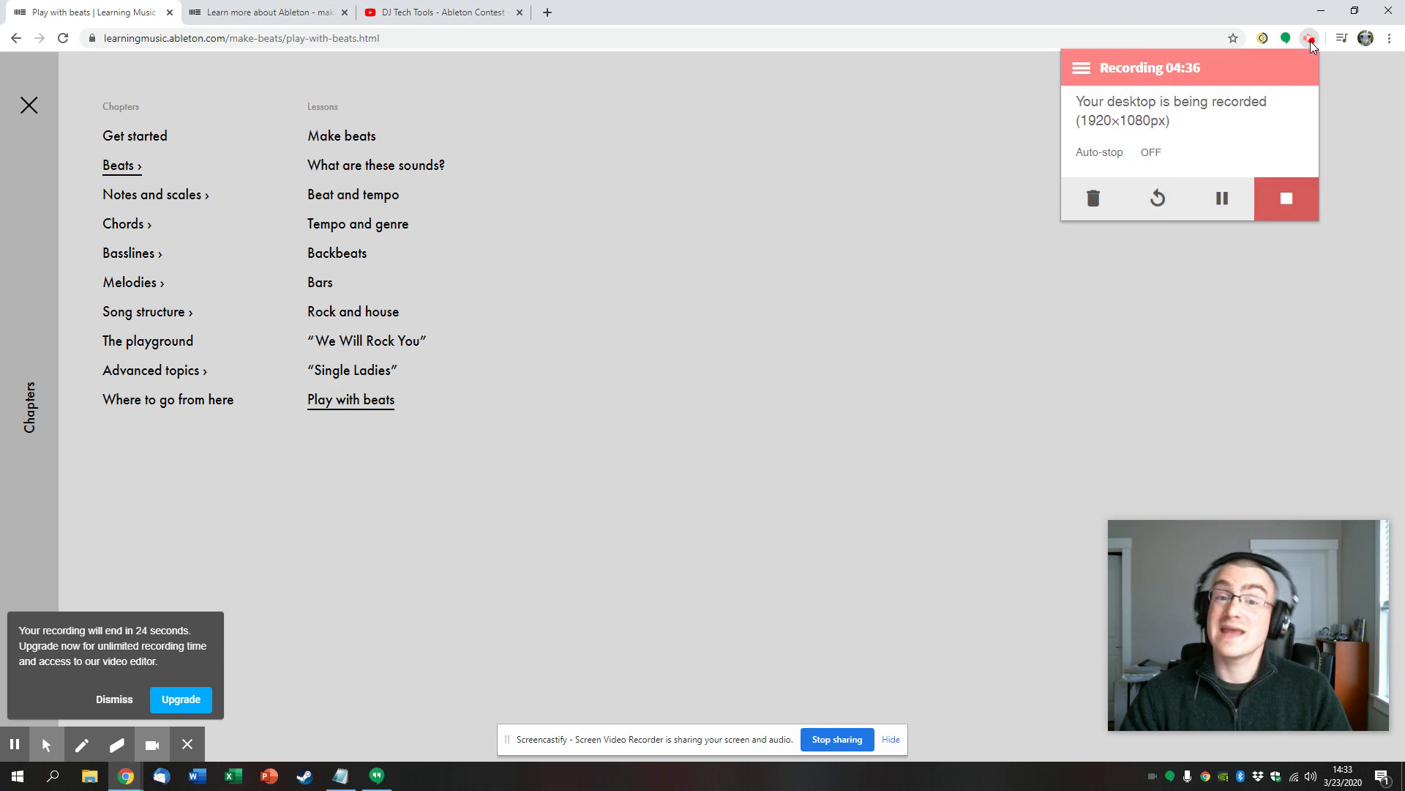